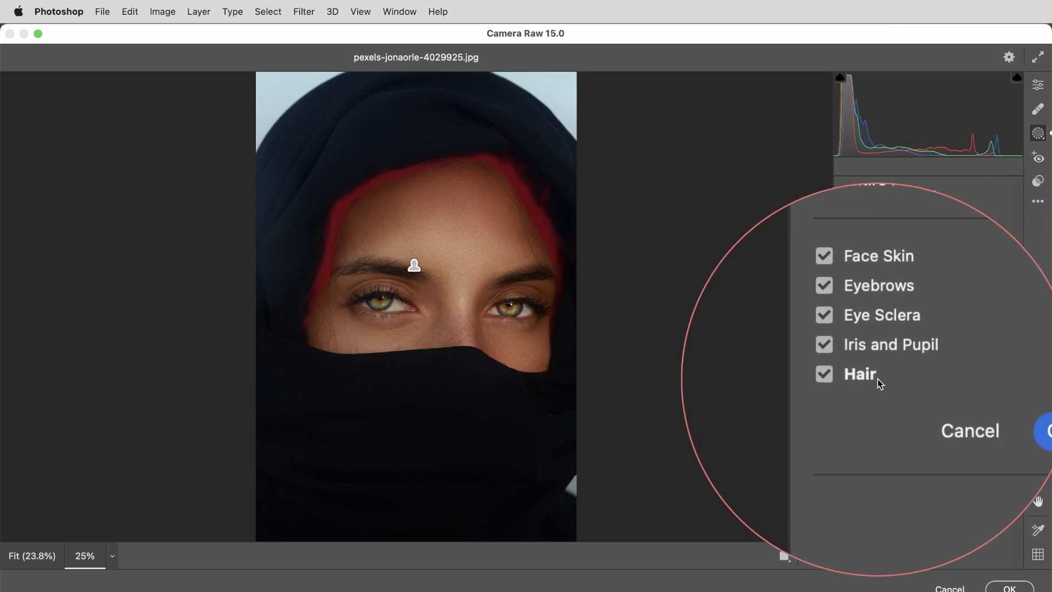
Step: Create the face and hair person masks and return to the portrait's Background layer
click(974, 401)
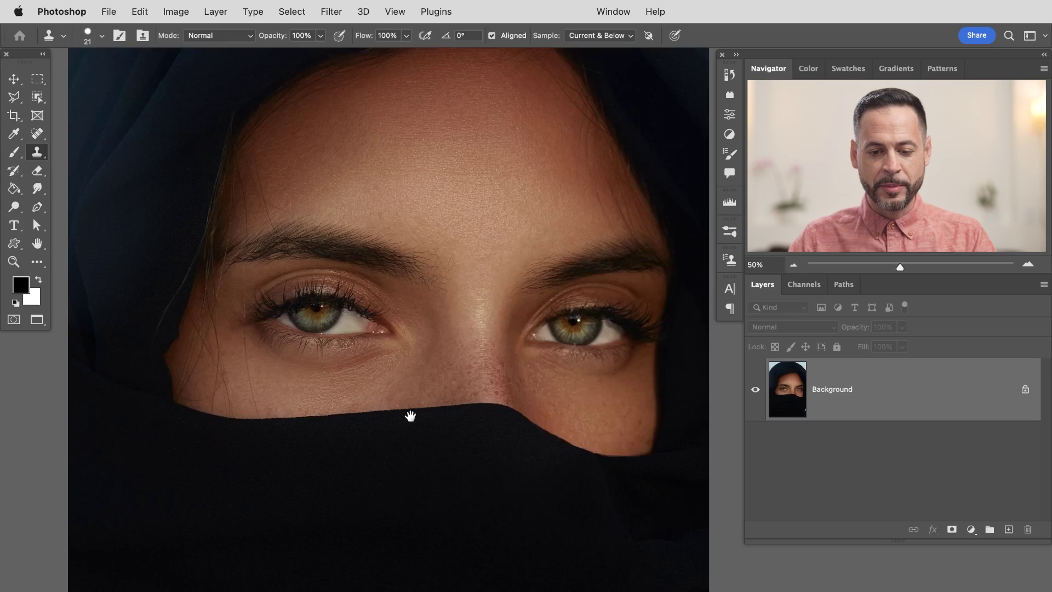
mouse_move(411, 416)
mouse_down()
mouse_move(418, 460)
mouse_move(409, 395)
mouse_up()
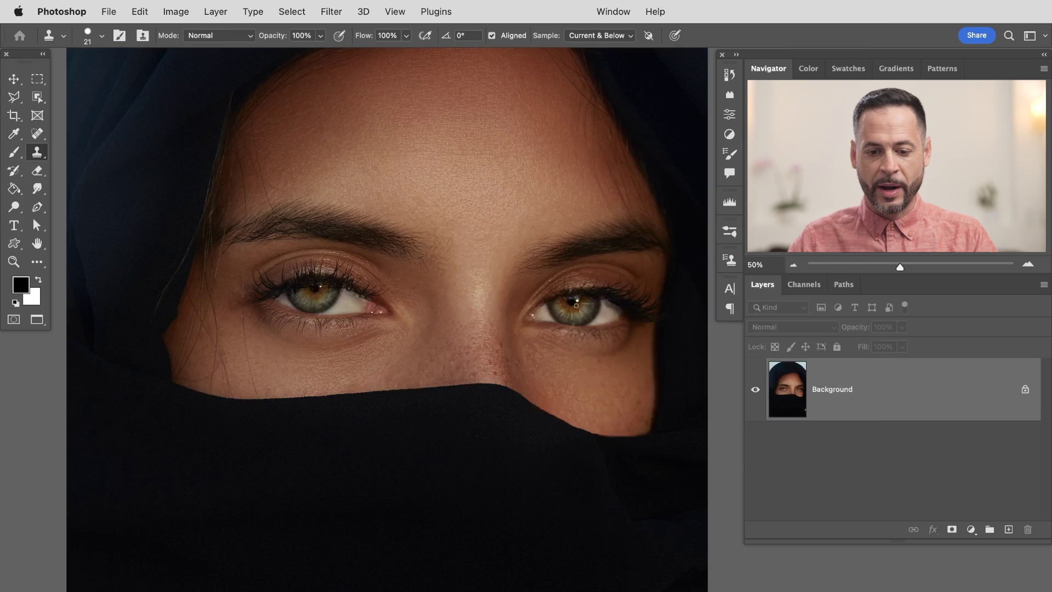
drag(478, 298, 485, 378)
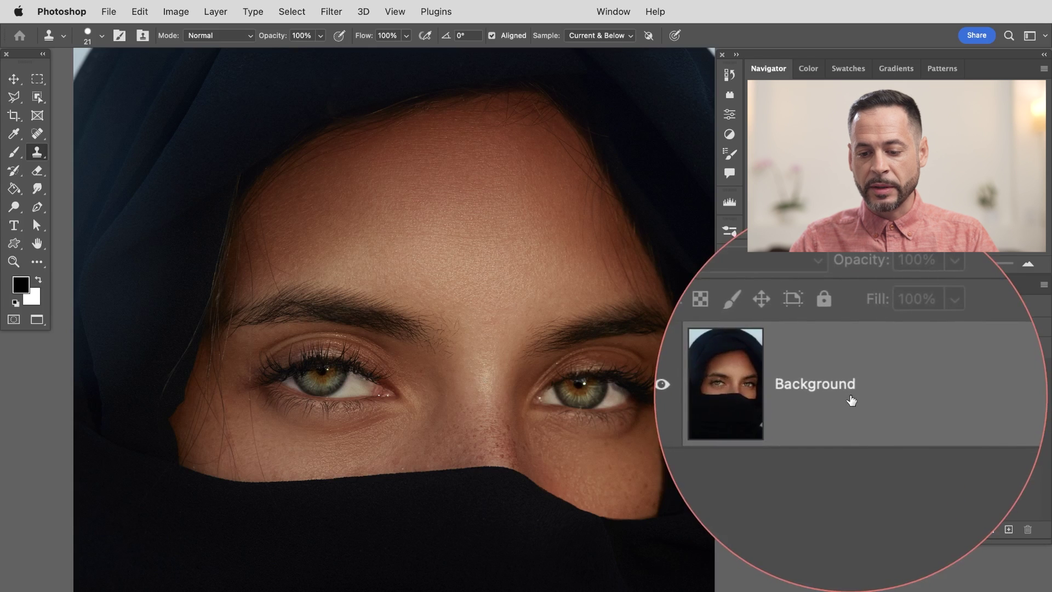
Step: Convert the Background layer into a smart object named Layer 0
right_click(860, 398)
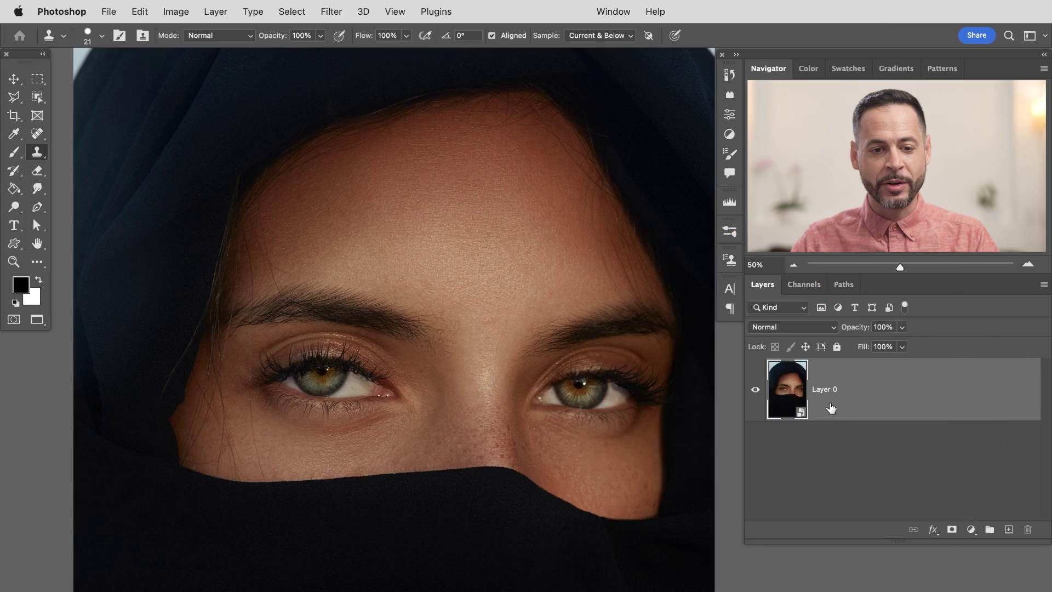
click(331, 12)
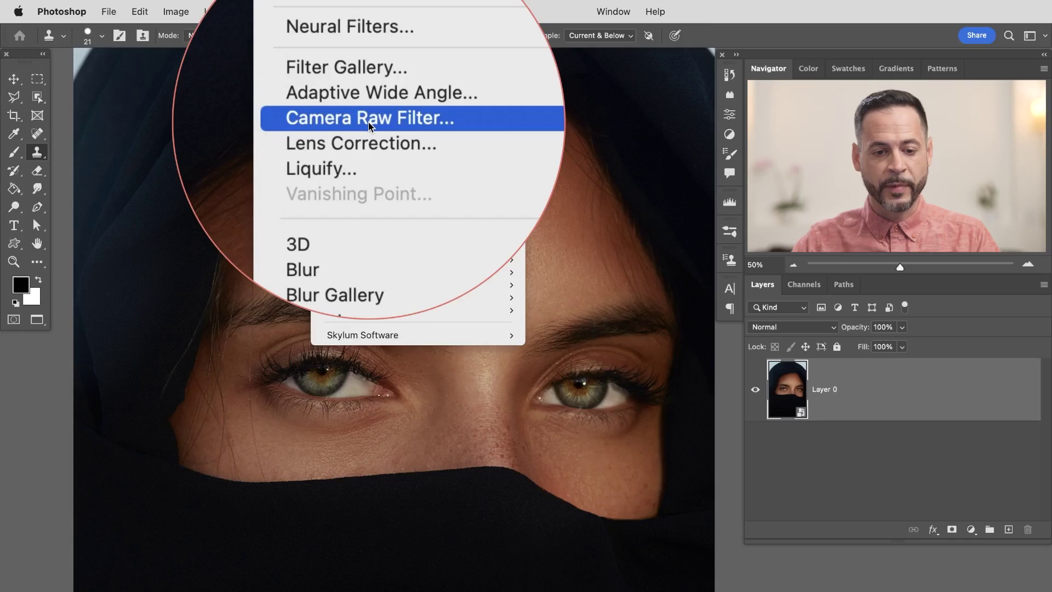
Step: Apply the Camera Raw Filter, test raising Exposure, then reset it to 0
click(368, 122)
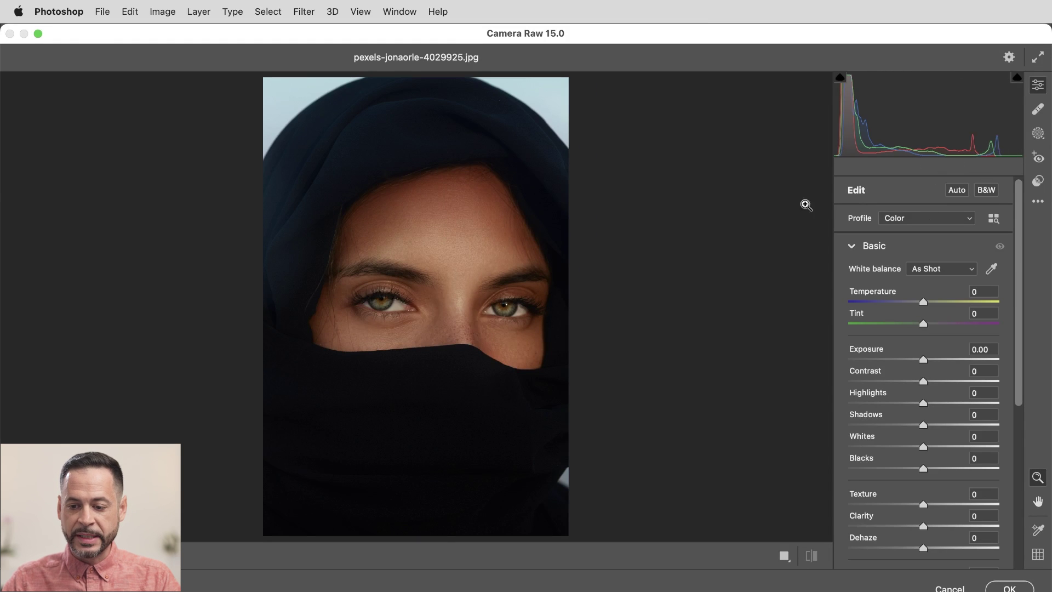
scroll(911, 276, down, 5)
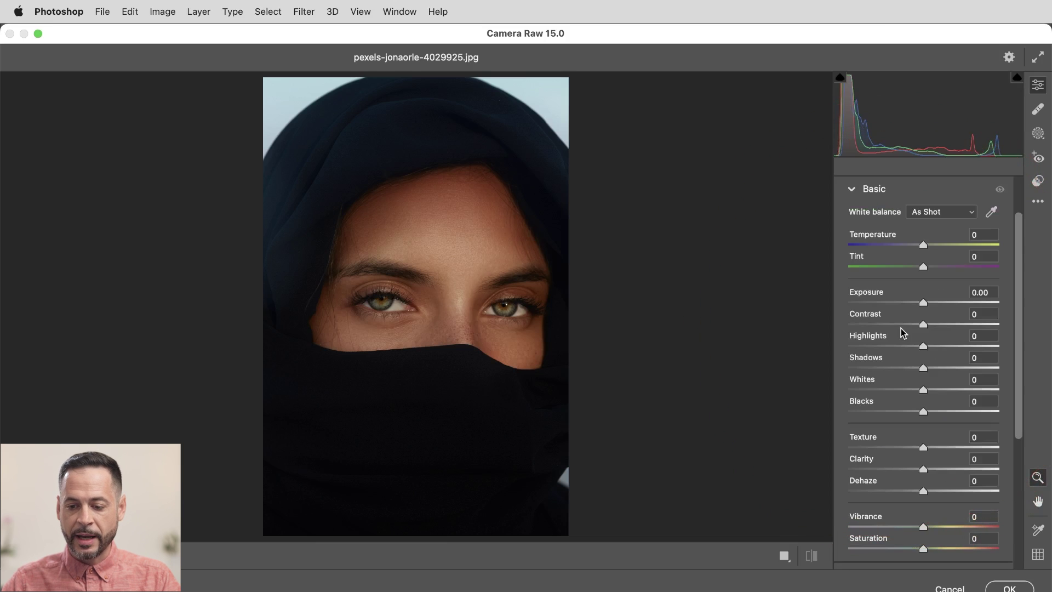
drag(926, 299, 954, 301)
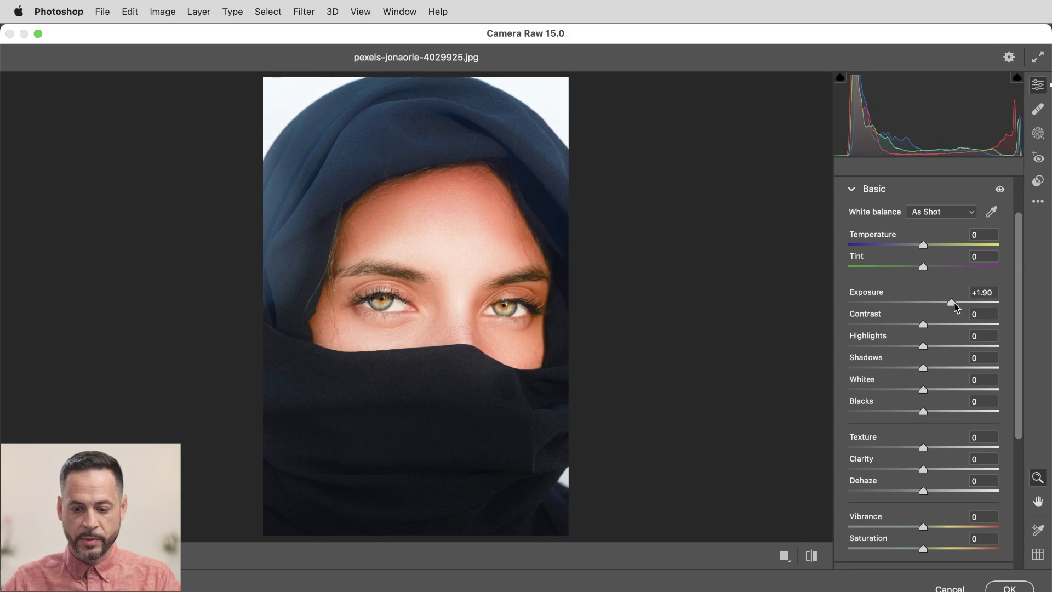
double_click(955, 302)
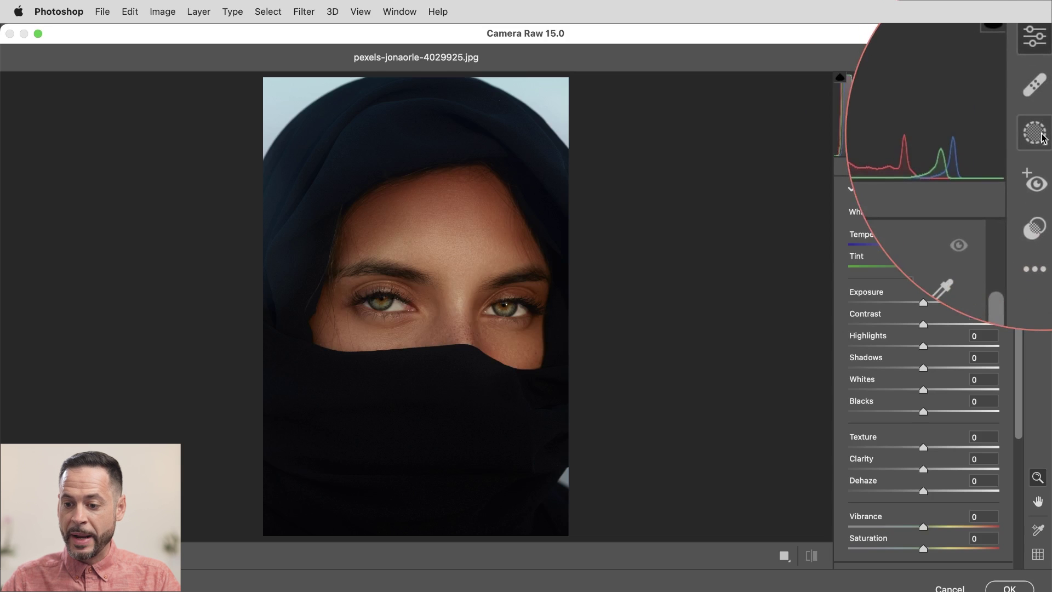
click(1042, 138)
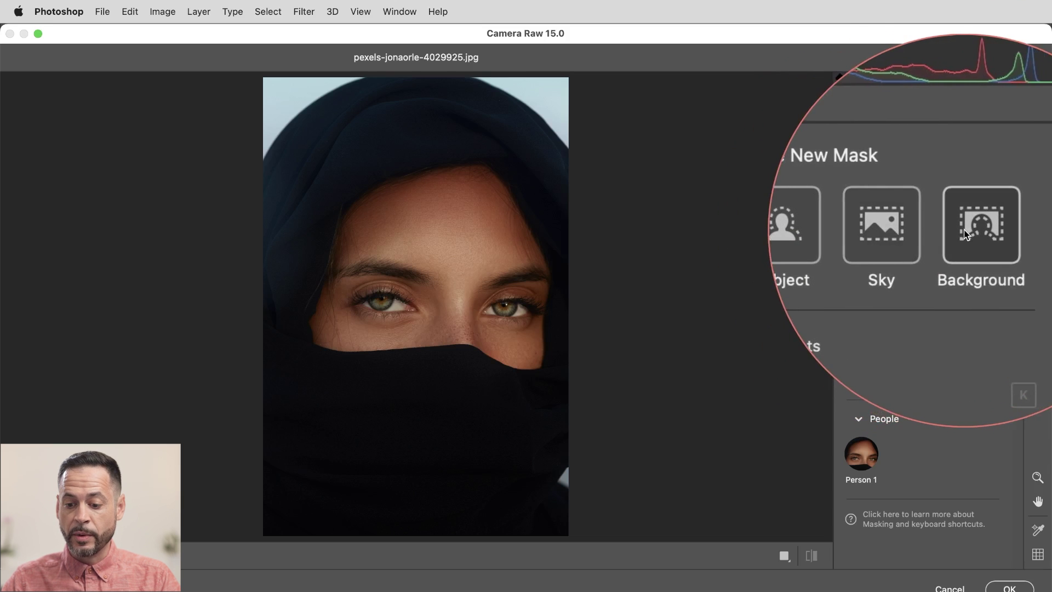
Step: Create a Person 1 mask limited to Iris and Pupil, zoomed in on the eyes
mouse_move(872, 455)
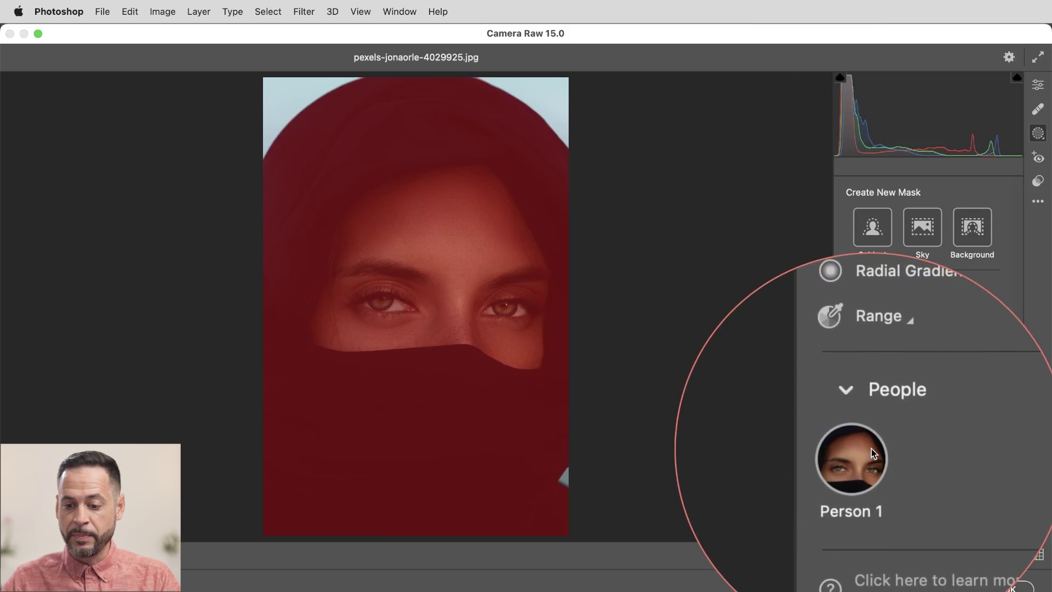
click(864, 451)
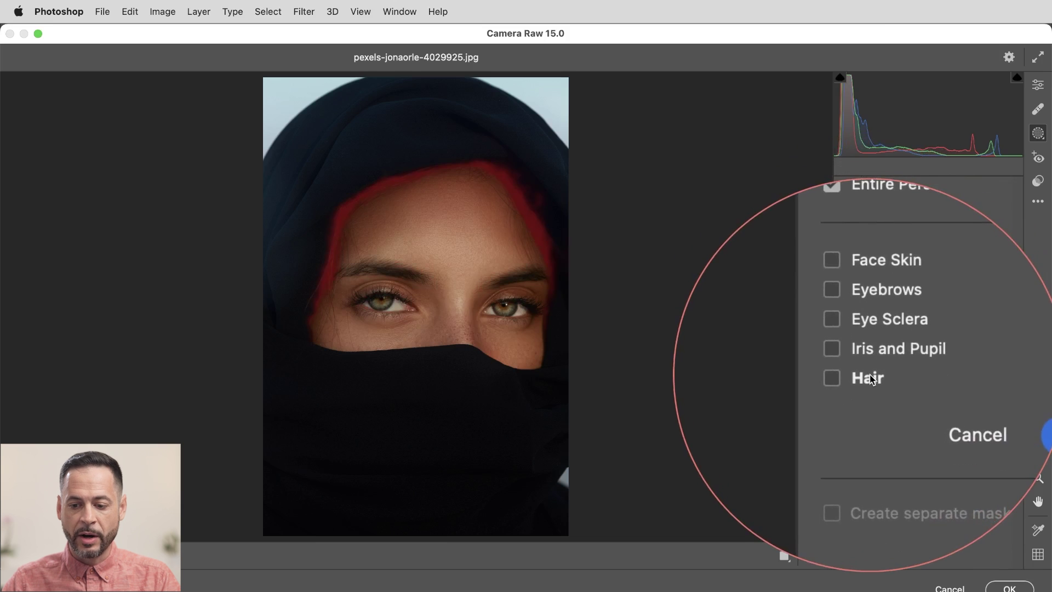
click(867, 362)
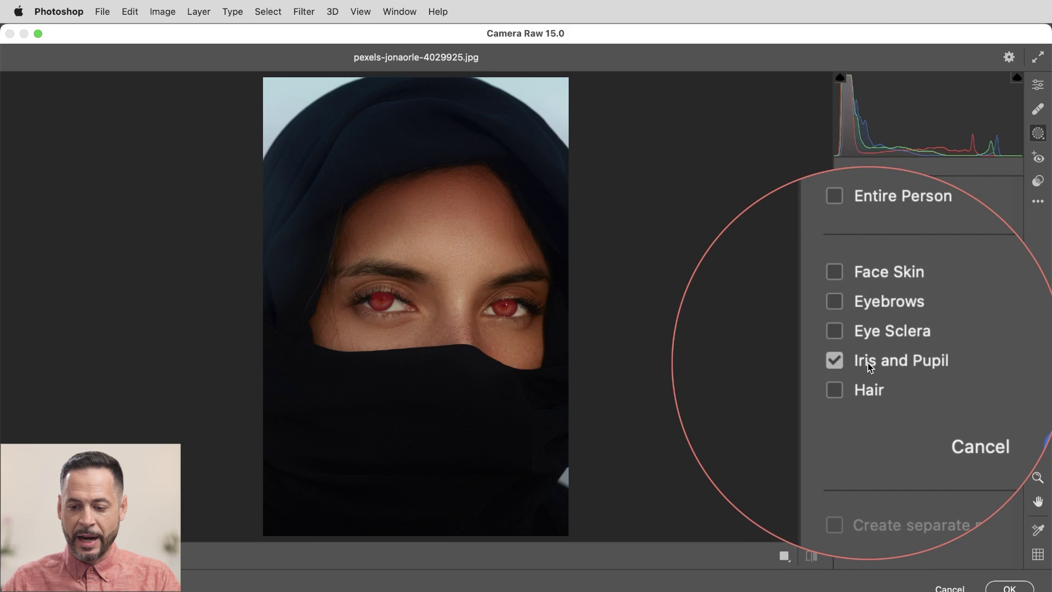
key(super+plus)
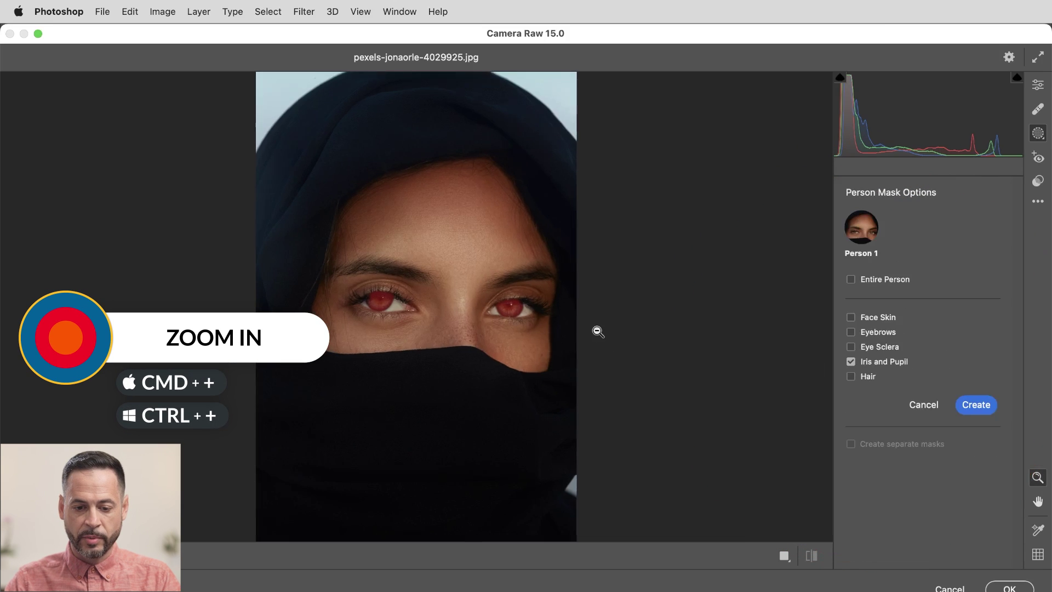
key(super+plus)
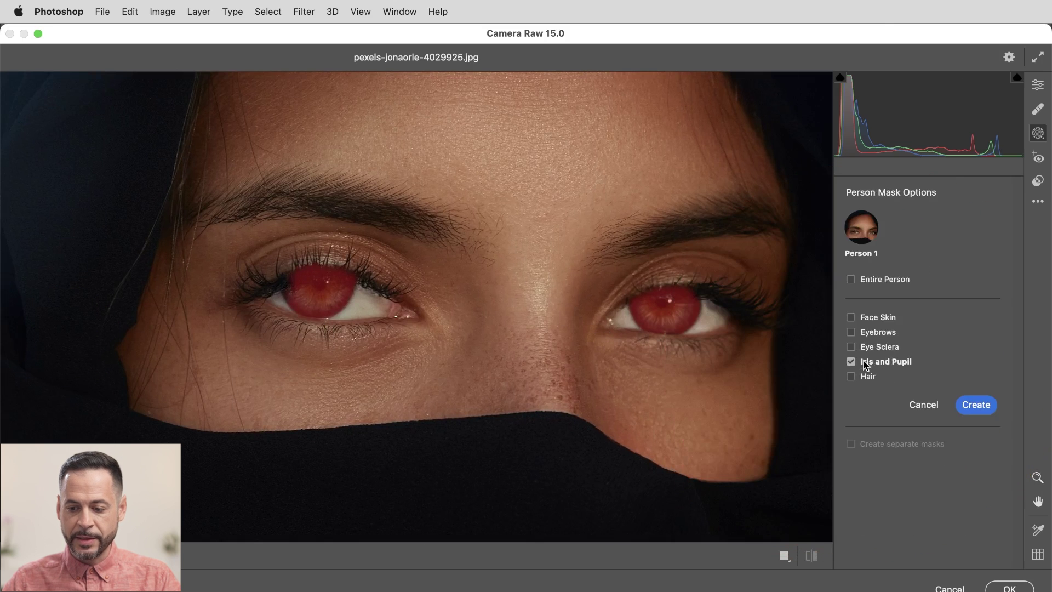
click(978, 408)
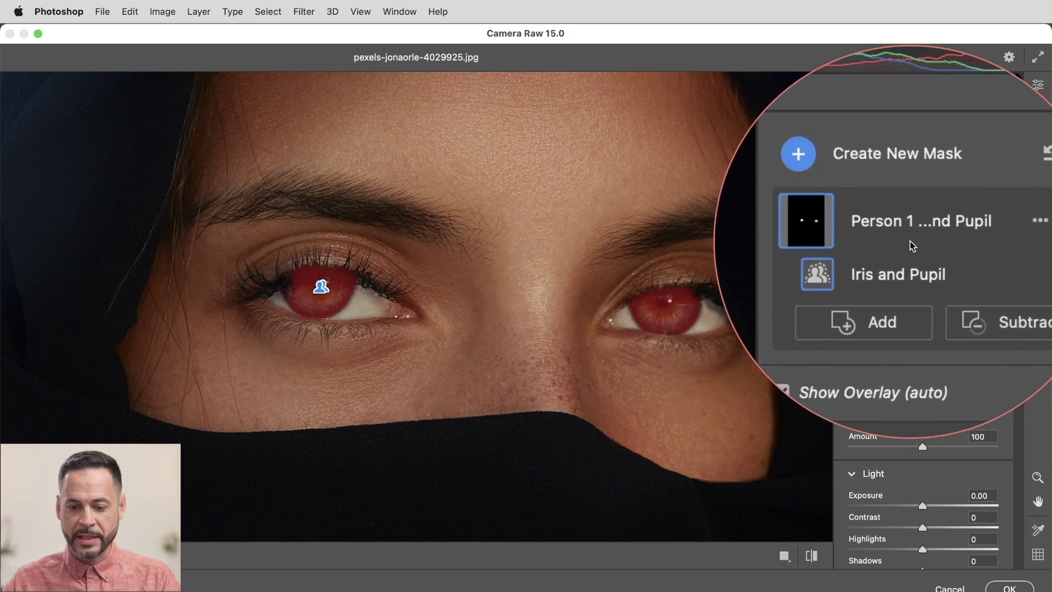
Step: Set the irises' saturation to about +35 and hide the mask effect to compare
scroll(920, 376, down, 5)
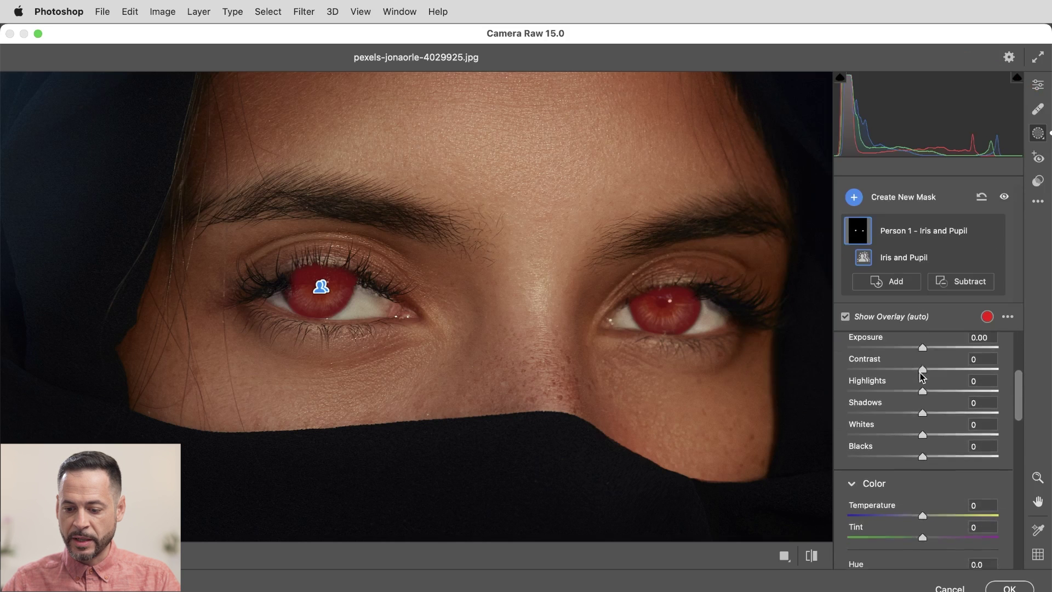
scroll(920, 377, down, 6)
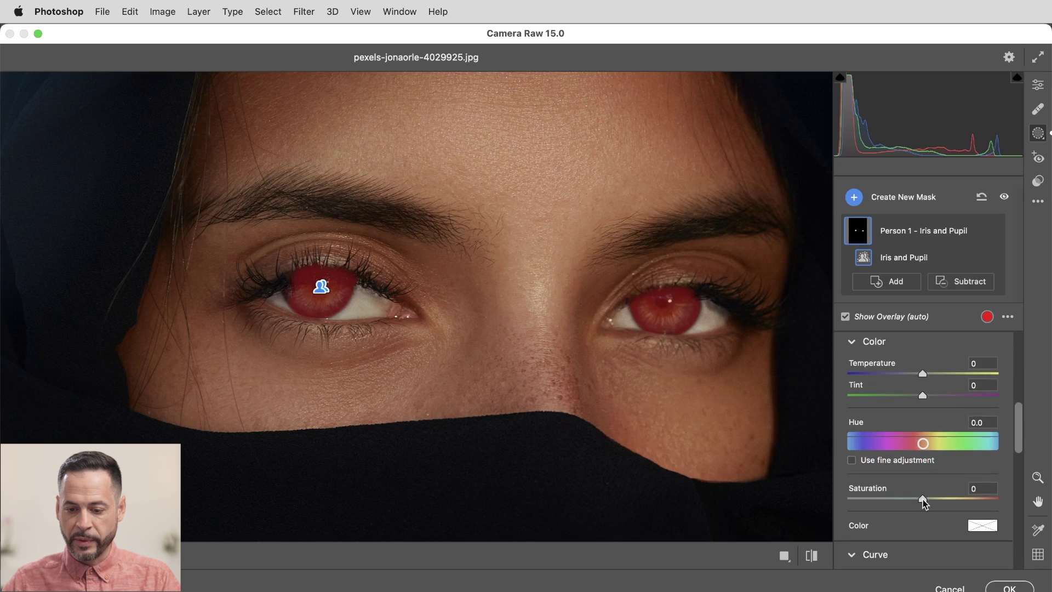
drag(922, 499, 929, 500)
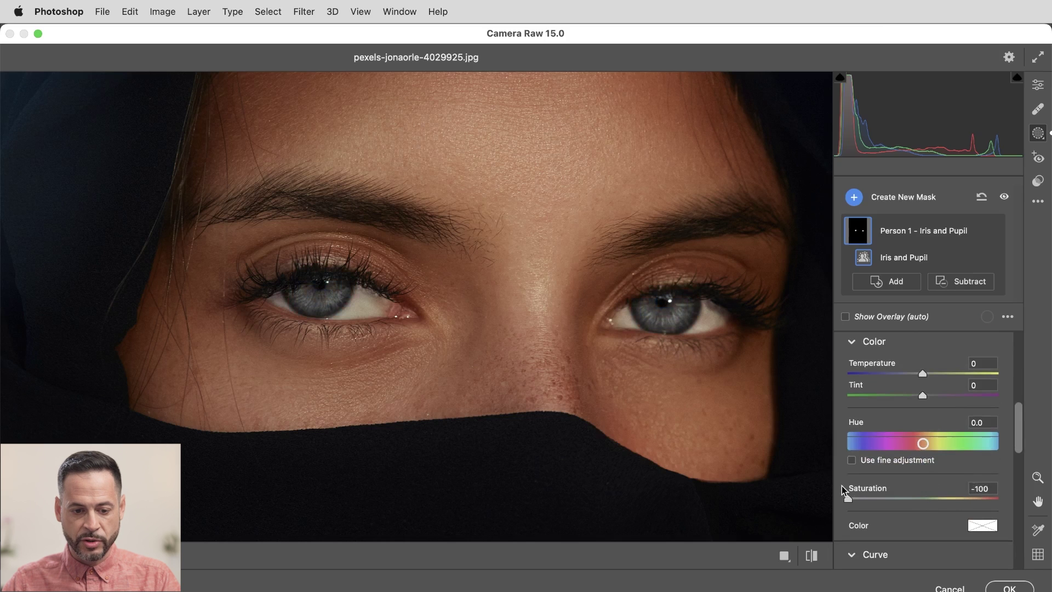
mouse_move(951, 482)
mouse_down()
mouse_move(941, 479)
mouse_move(951, 483)
mouse_up()
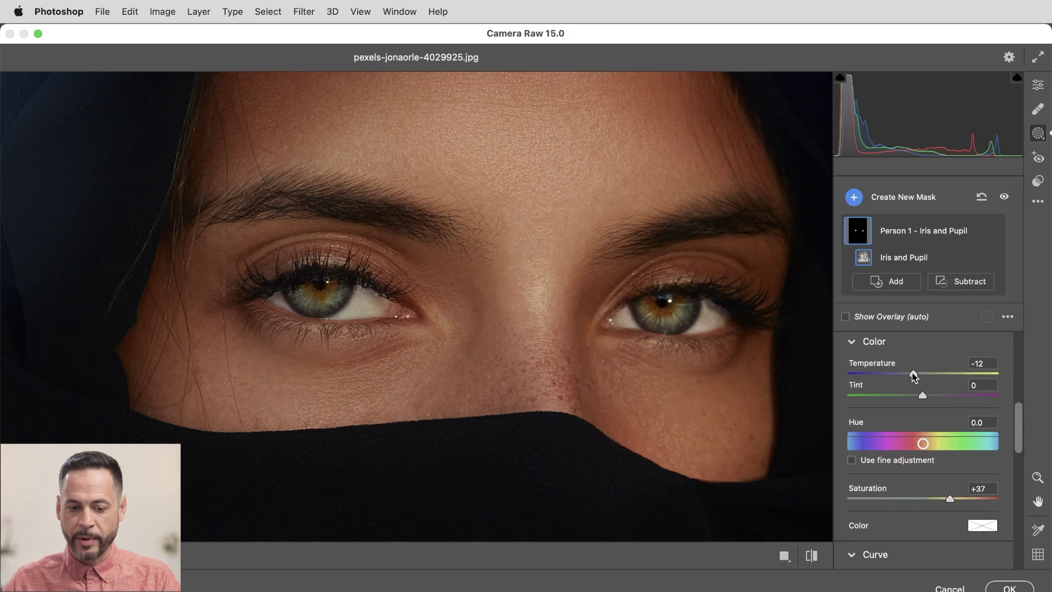
scroll(913, 376, up, 5)
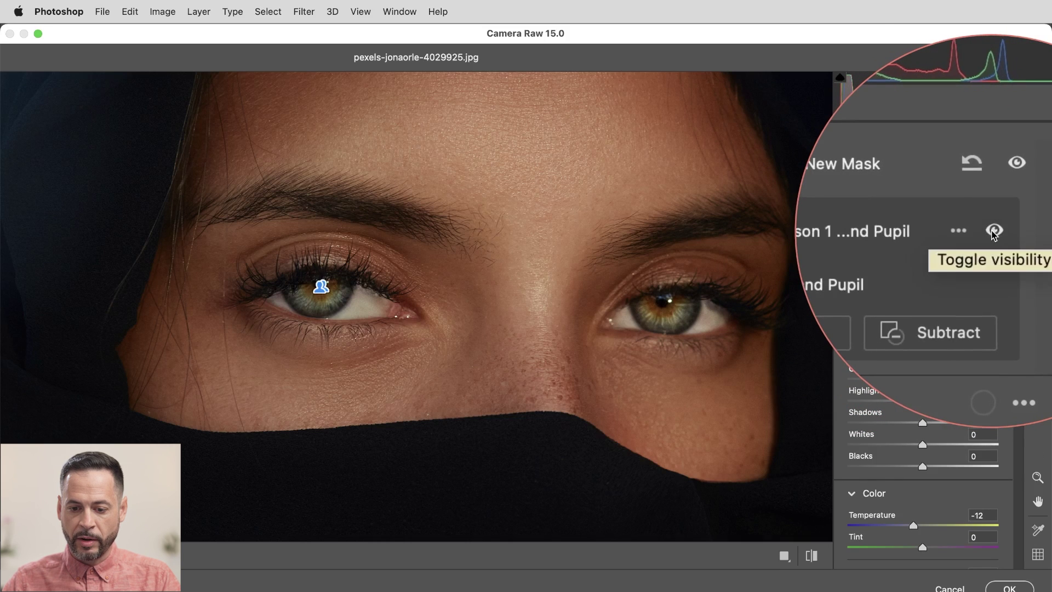
click(993, 231)
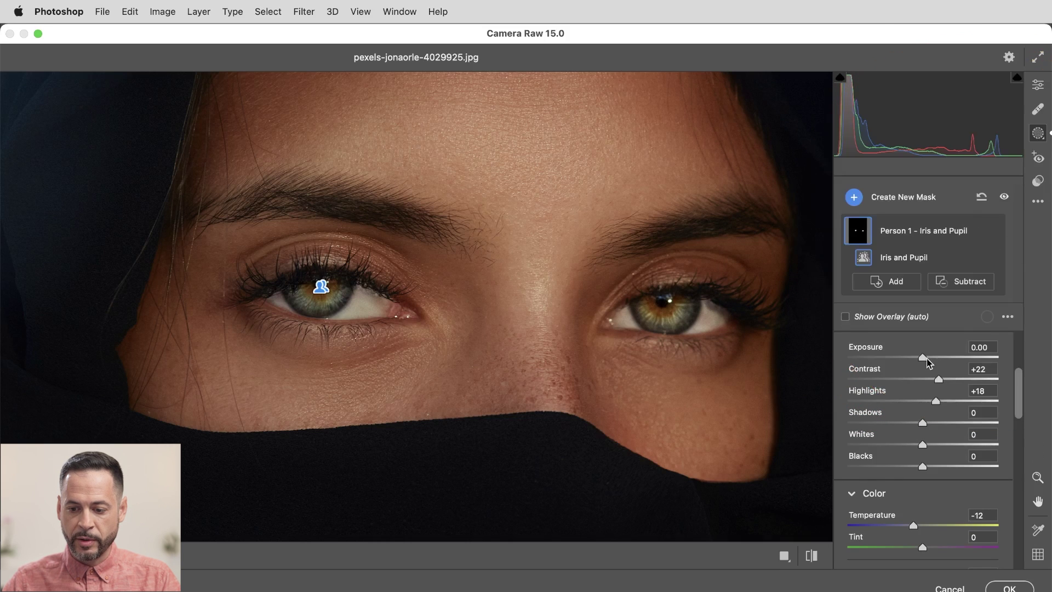
Step: Raise iris Exposure to +0.40 and toggle the edits for a before/after comparison
drag(925, 360, 941, 379)
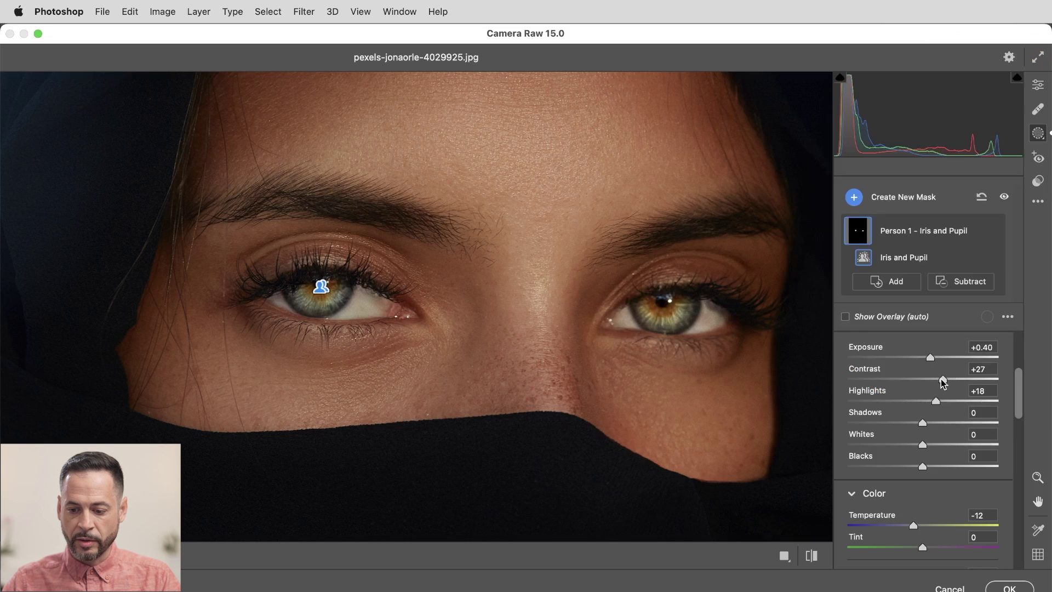
scroll(941, 382, down, 2)
scroll(941, 382, down, 4)
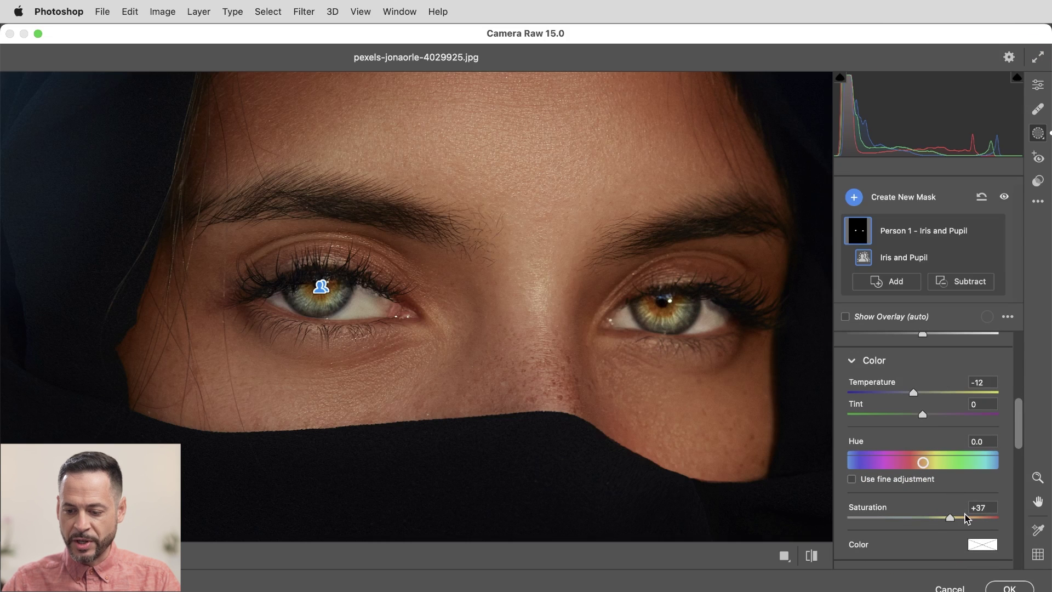
scroll(926, 384, up, 8)
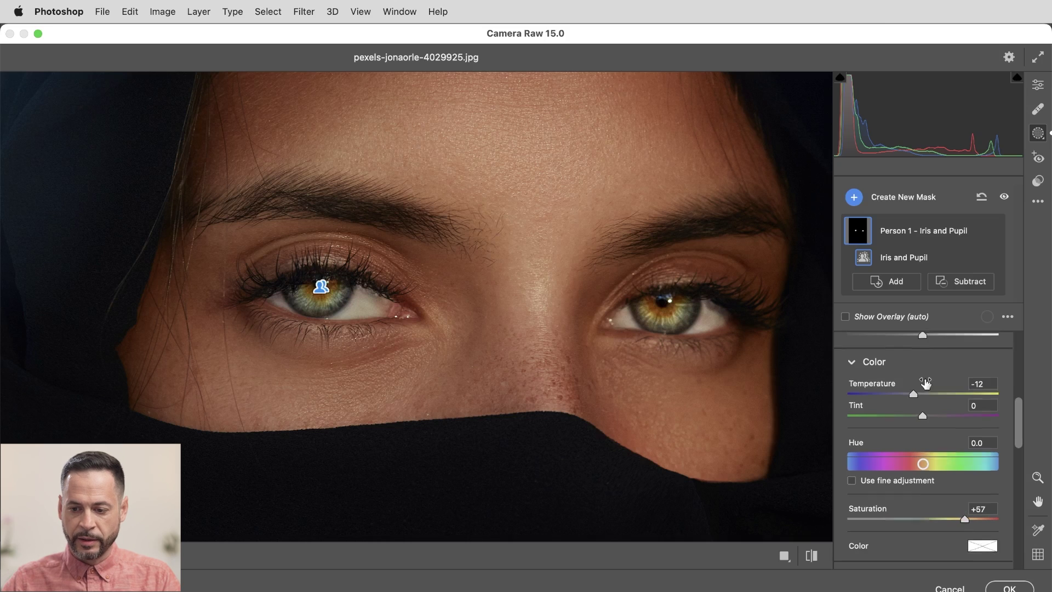
click(1003, 198)
click(1003, 198)
click(1003, 199)
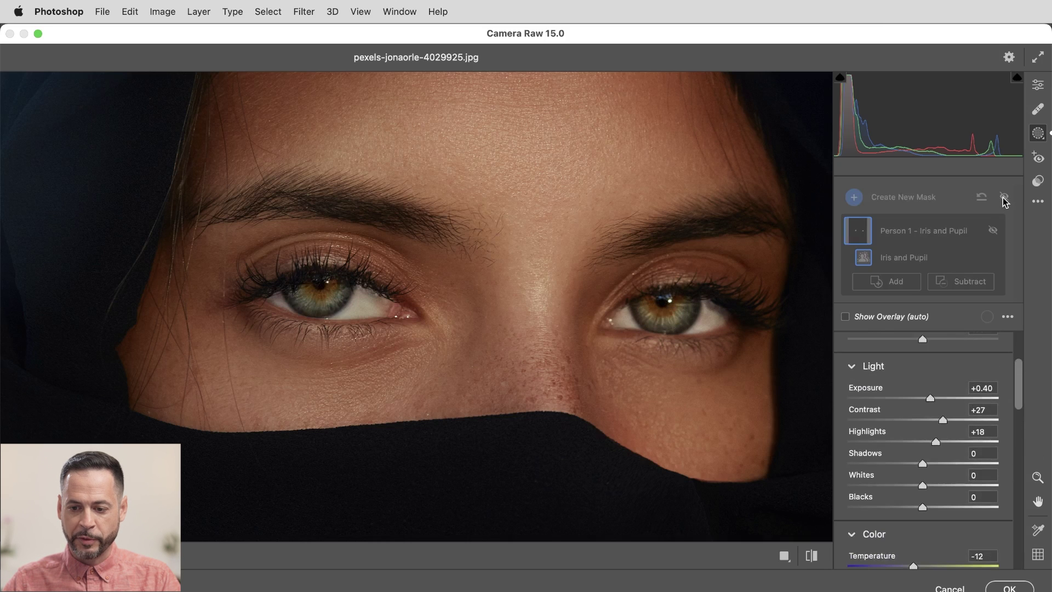
click(1002, 198)
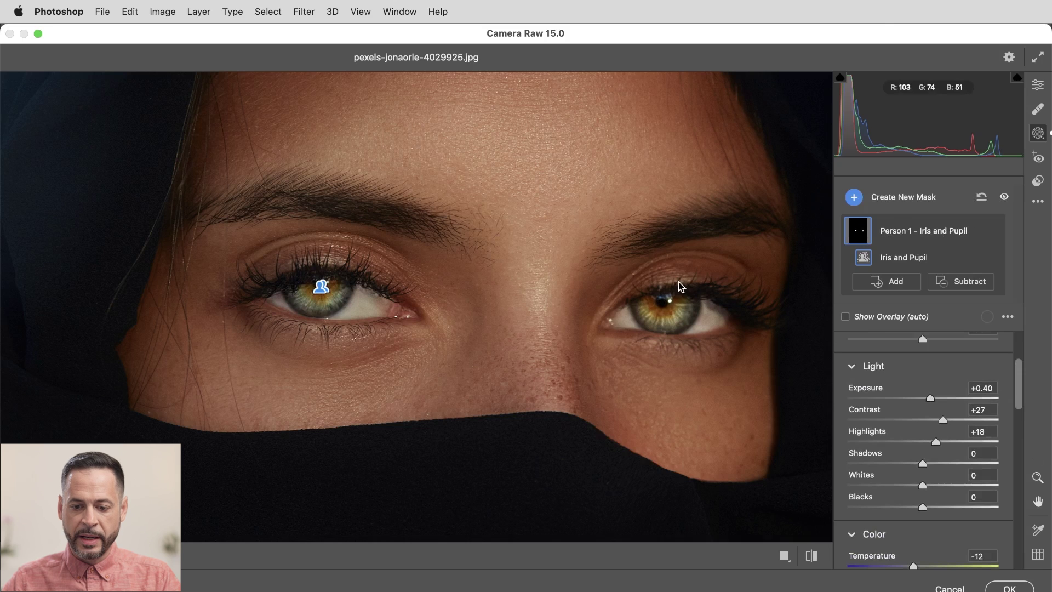
Step: Fit the photo in view and add a Select People mask for Person 1's Face Skin
key(super+0)
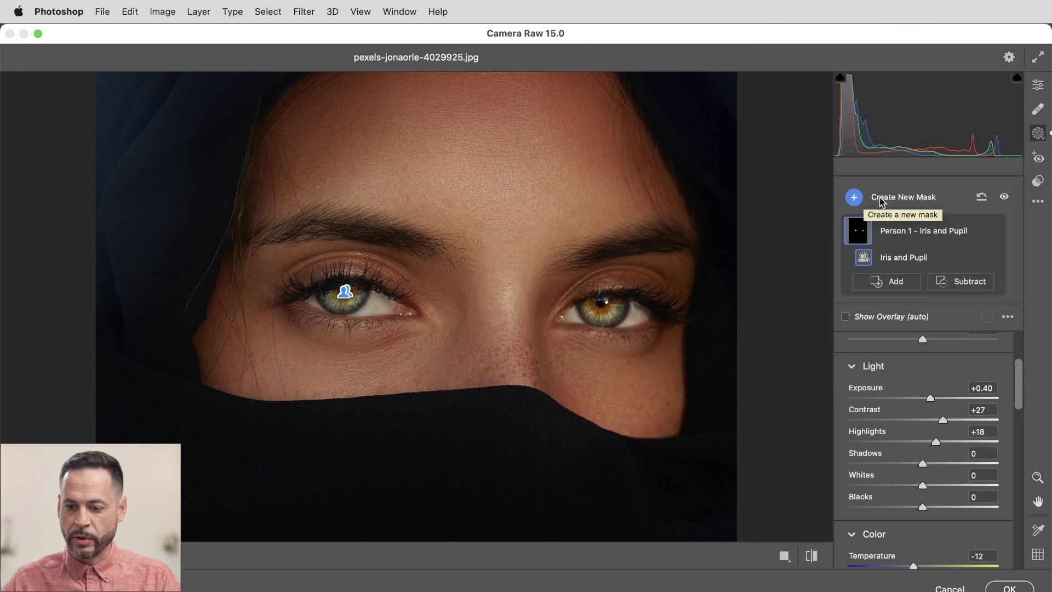
click(879, 198)
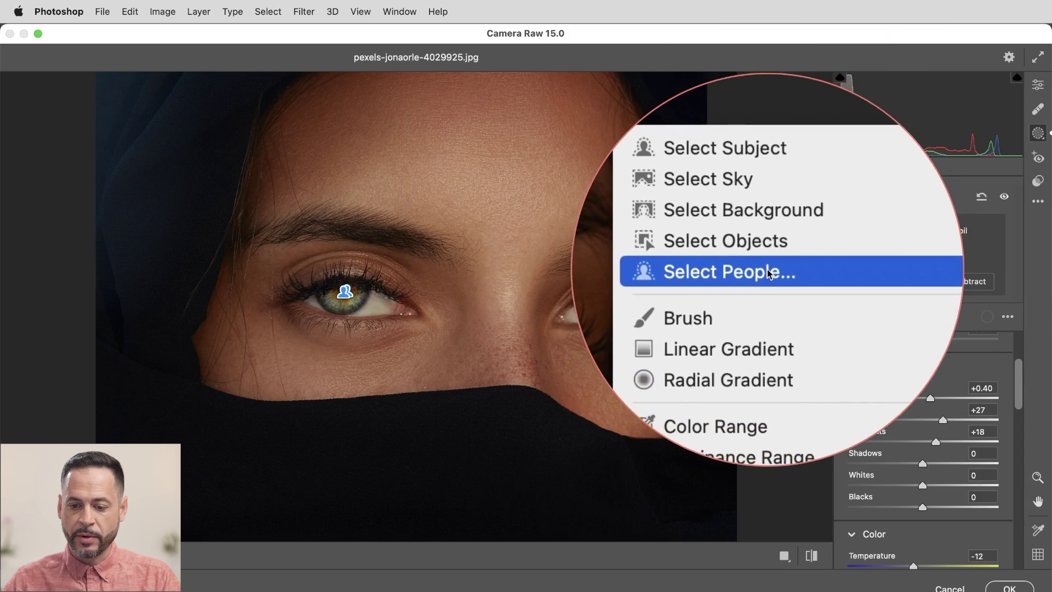
click(770, 271)
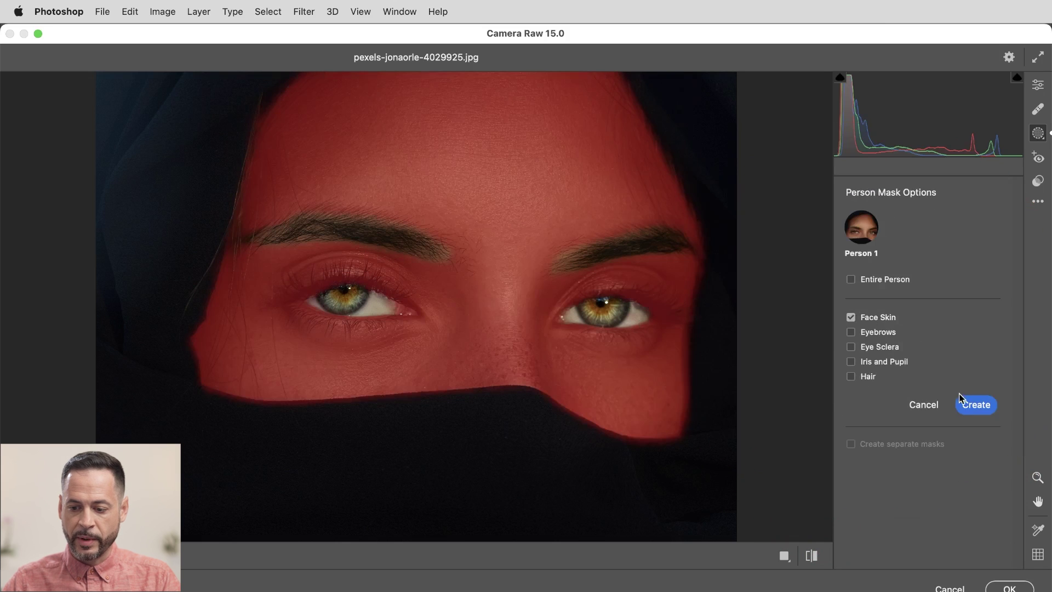
click(963, 400)
Step: Hide the red overlay and lift the Face Skin mask's Shadows to +13
scroll(901, 387, down, 3)
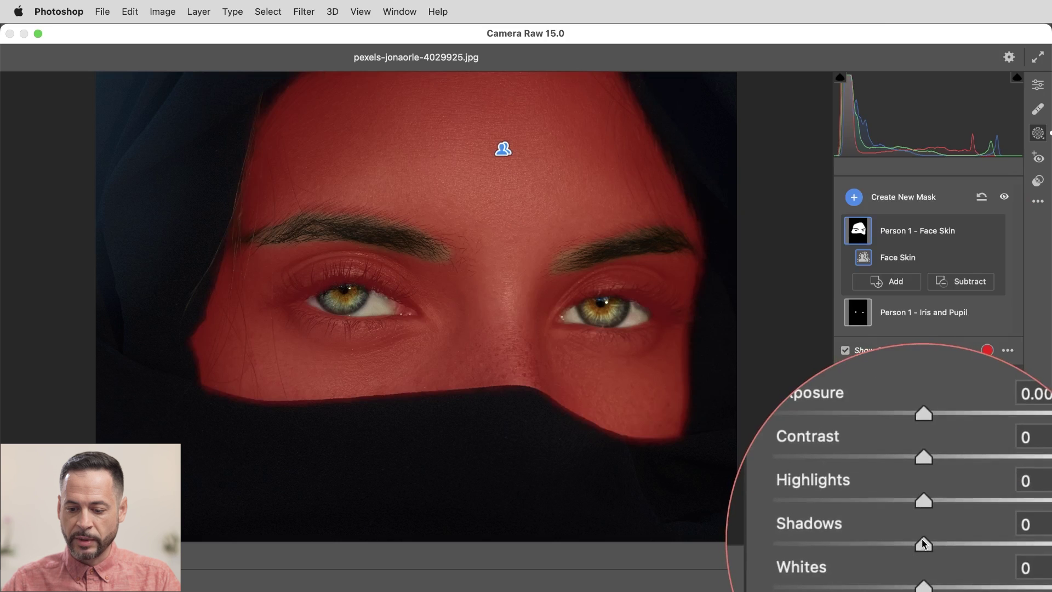
scroll(923, 539, down, 1)
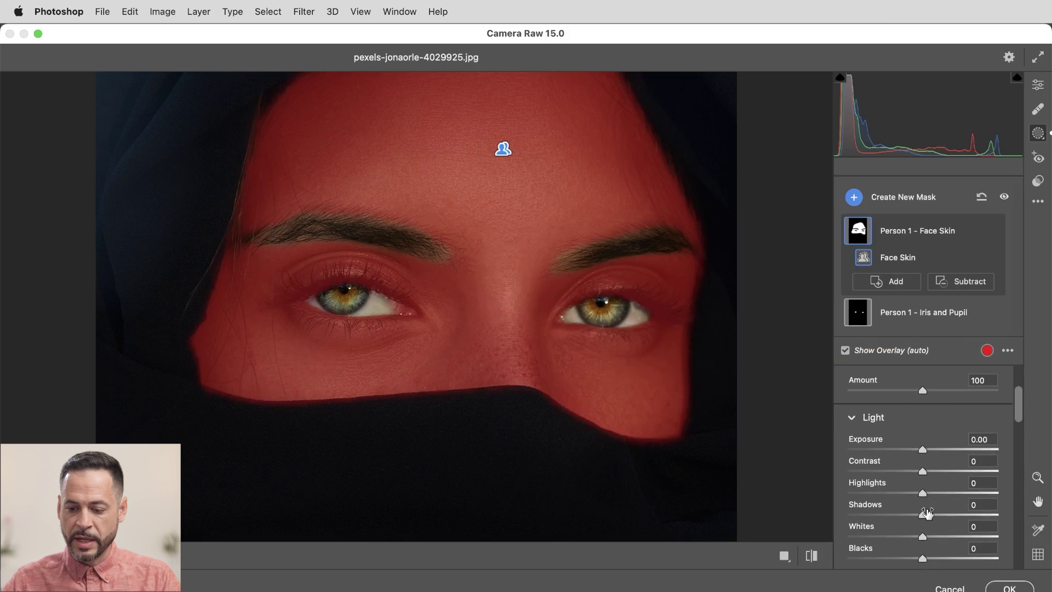
click(925, 516)
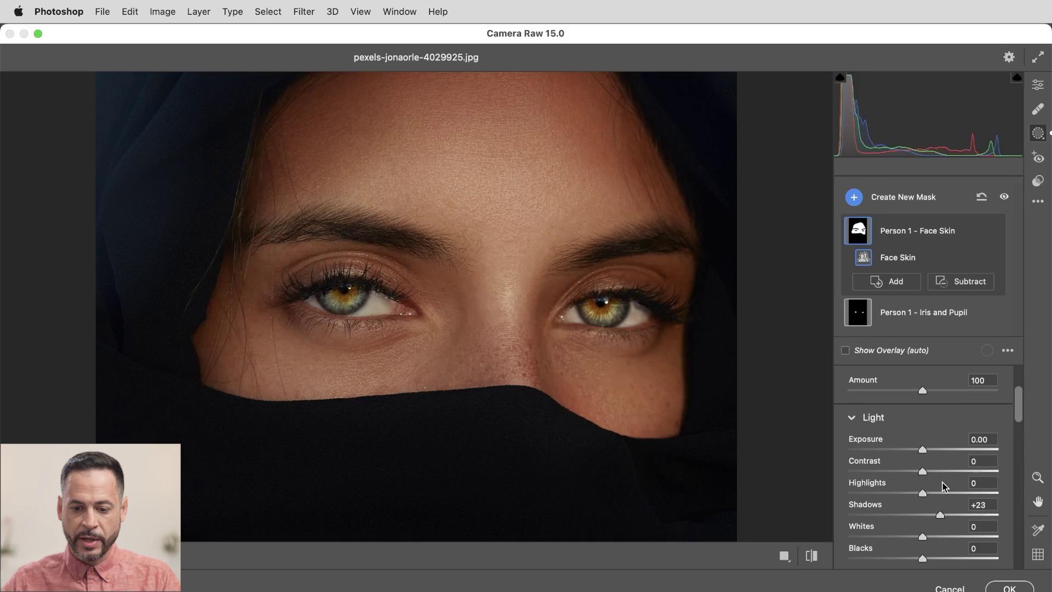
drag(912, 475, 920, 475)
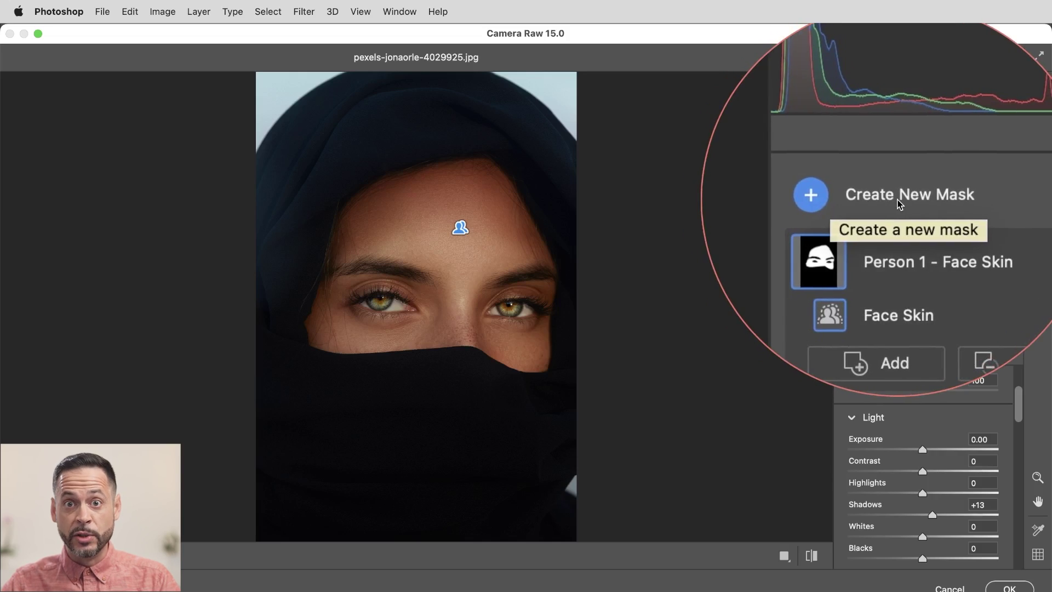
click(898, 204)
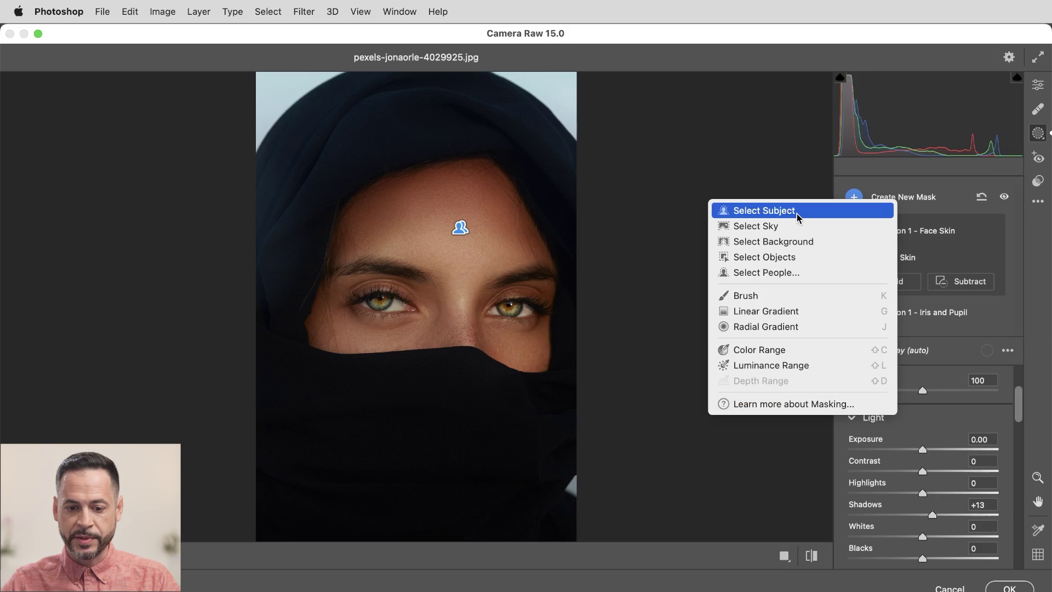
Step: Select the subject, then subtract Face Skin, Iris and Pupil and other person parts, leaving the headscarf
click(797, 214)
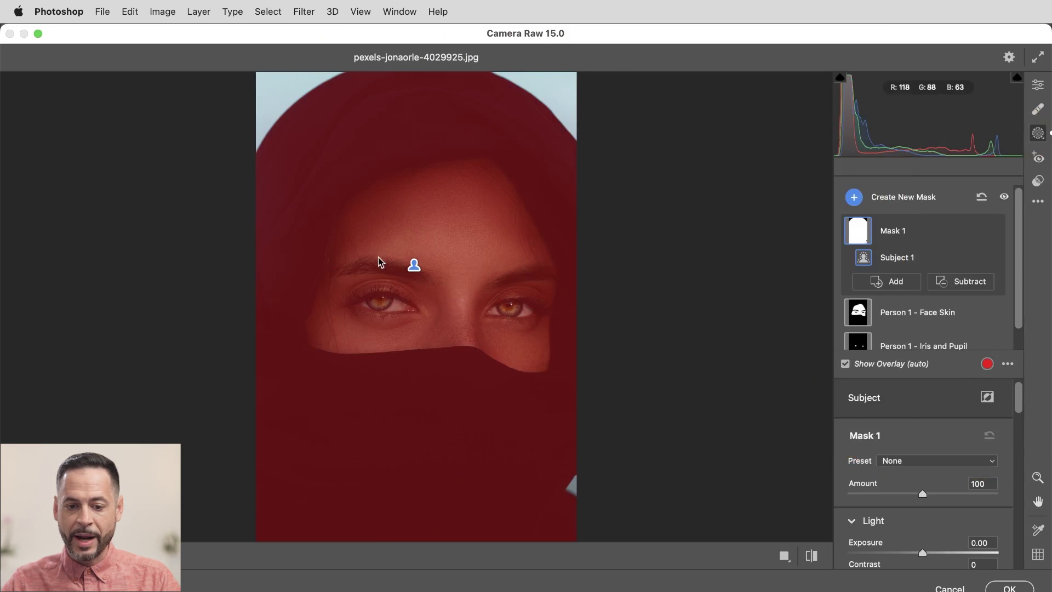
click(962, 280)
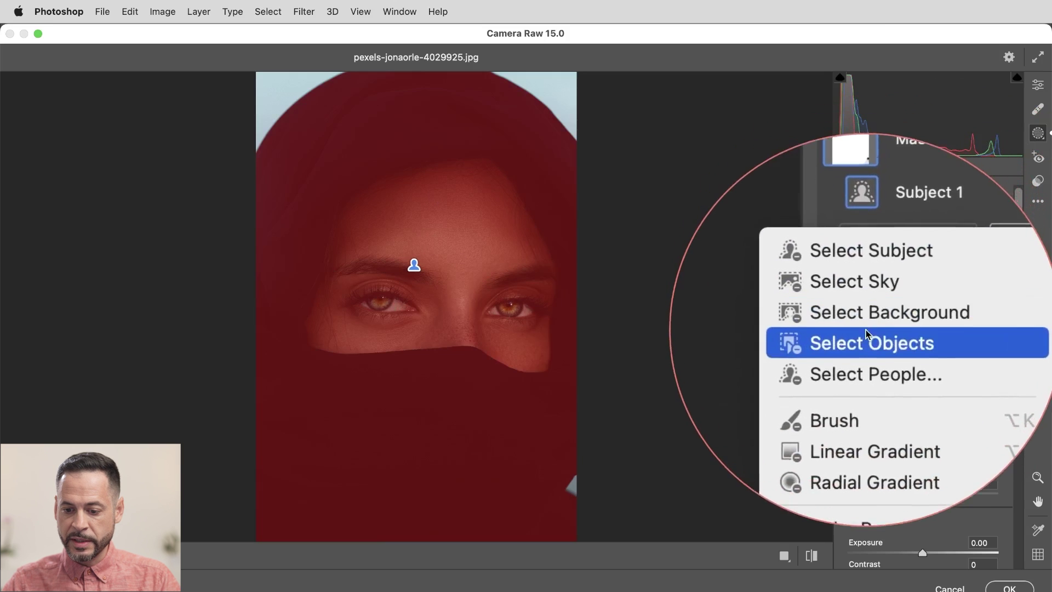
click(868, 351)
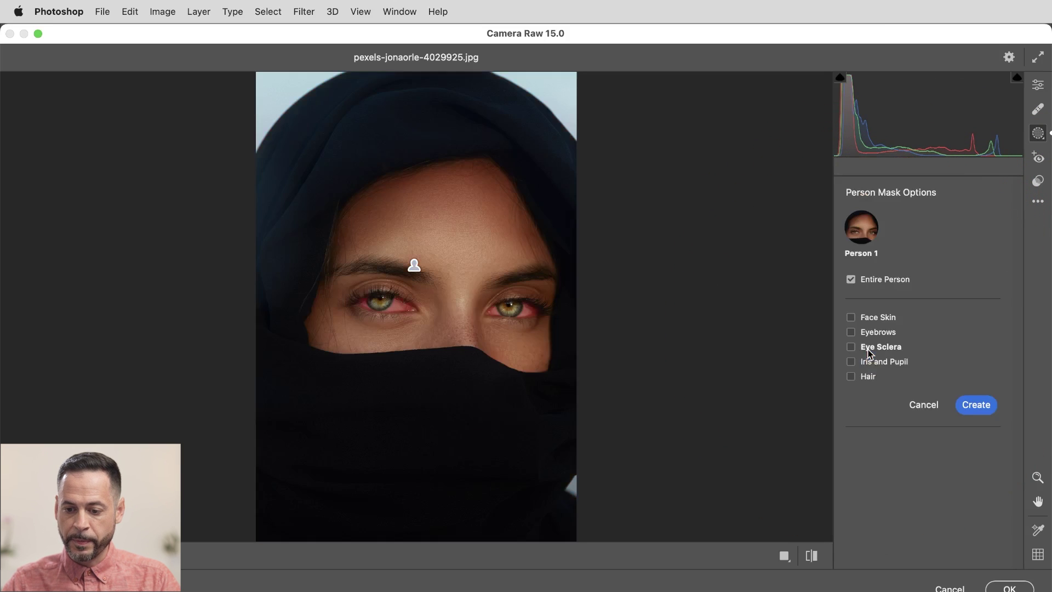
click(850, 317)
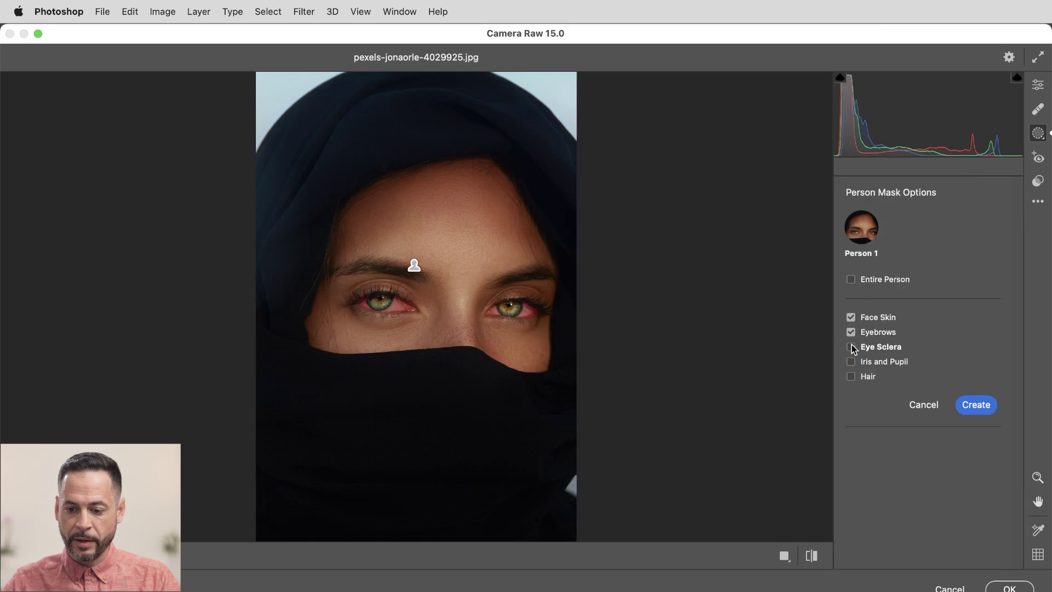
click(850, 361)
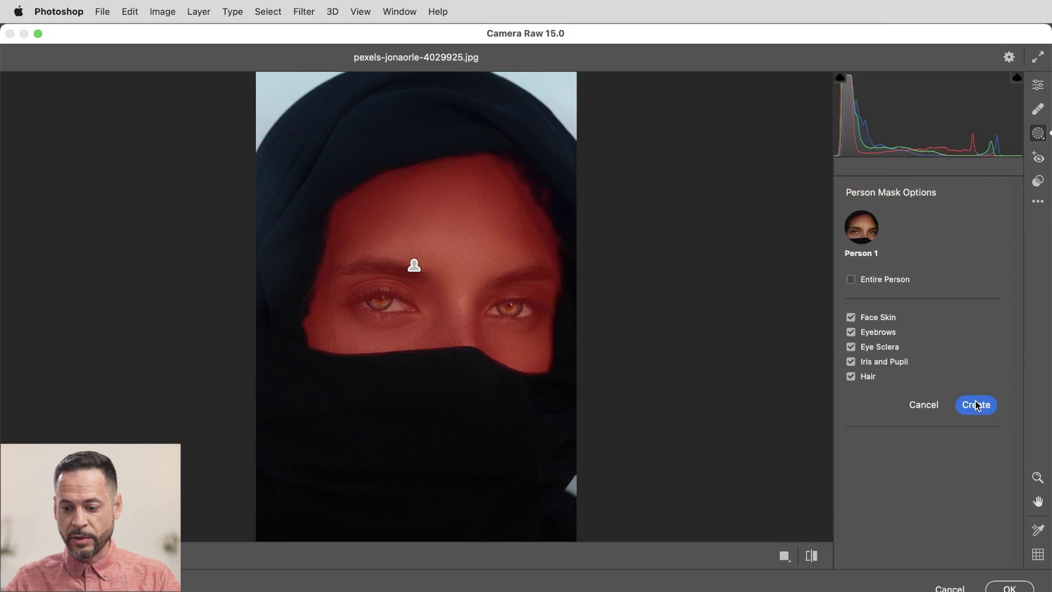
click(975, 404)
Step: Brighten the headscarf mask with Shadows +59 and Exposure +0.55
scroll(990, 266, up, 2)
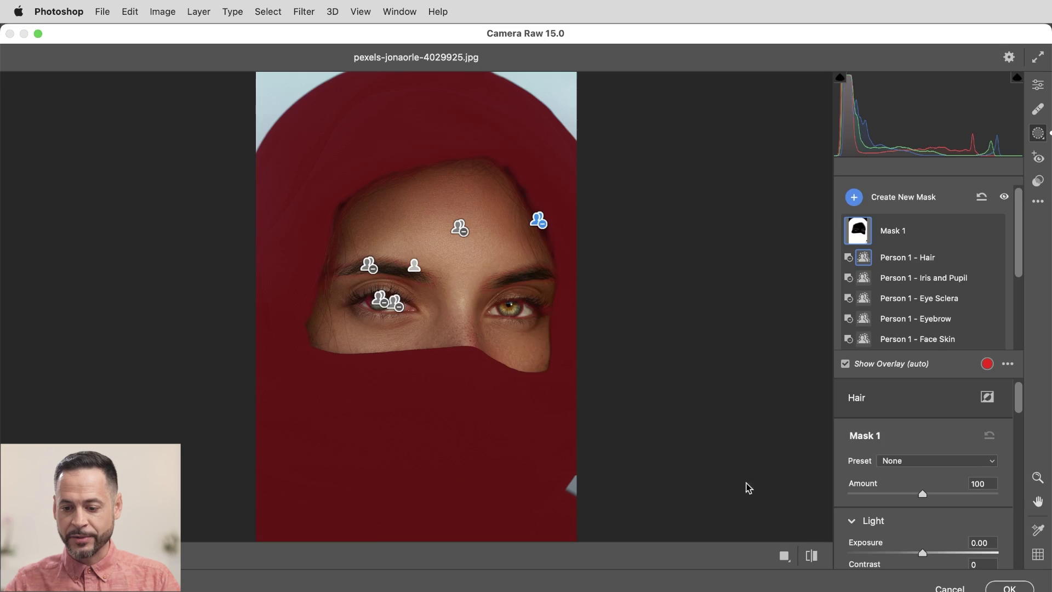
scroll(966, 270, down, 2)
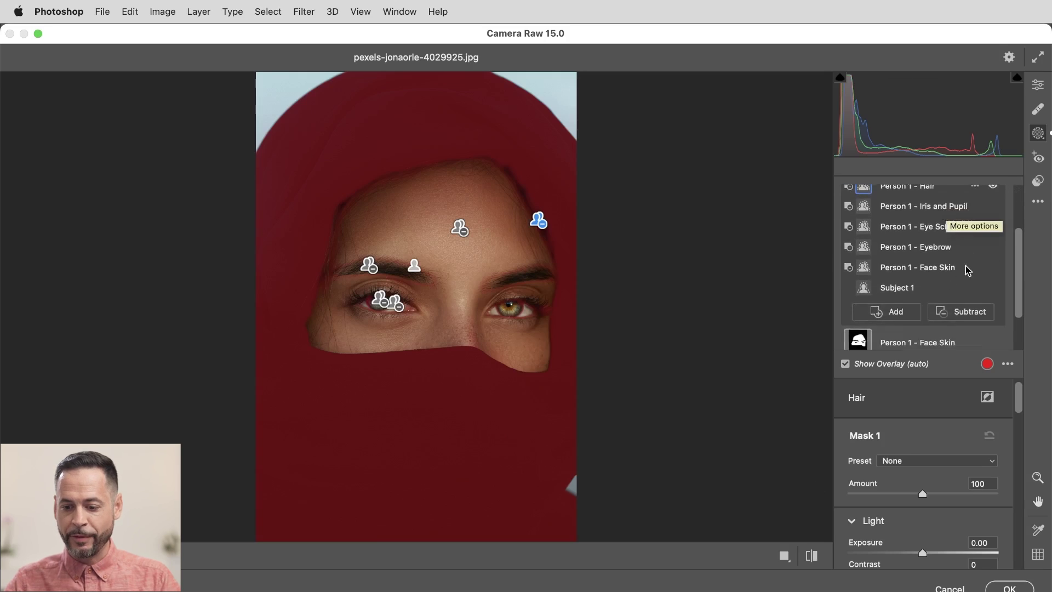
scroll(967, 270, down, 2)
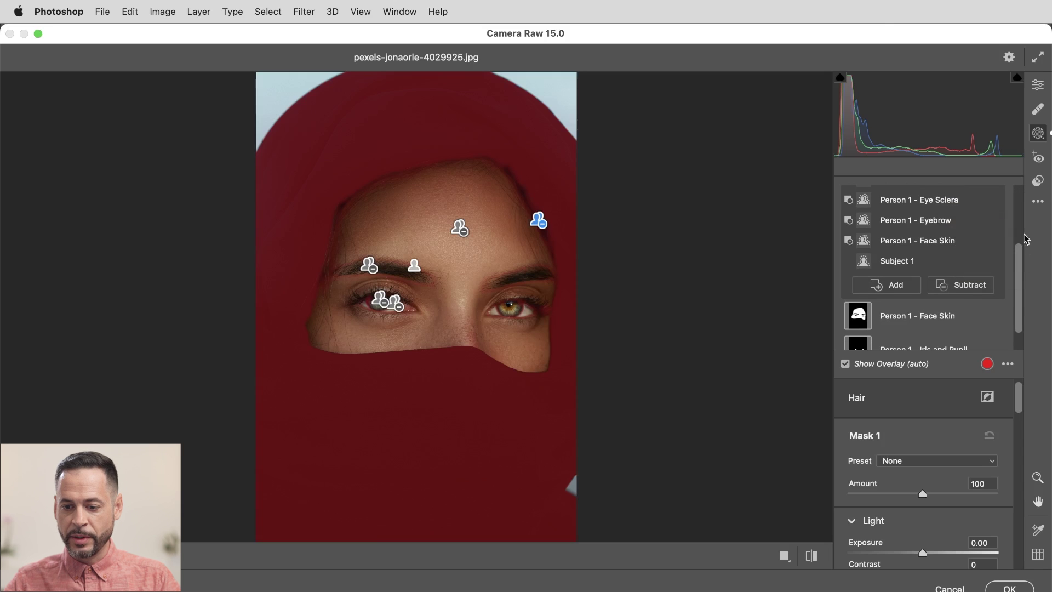
scroll(1019, 236, up, 5)
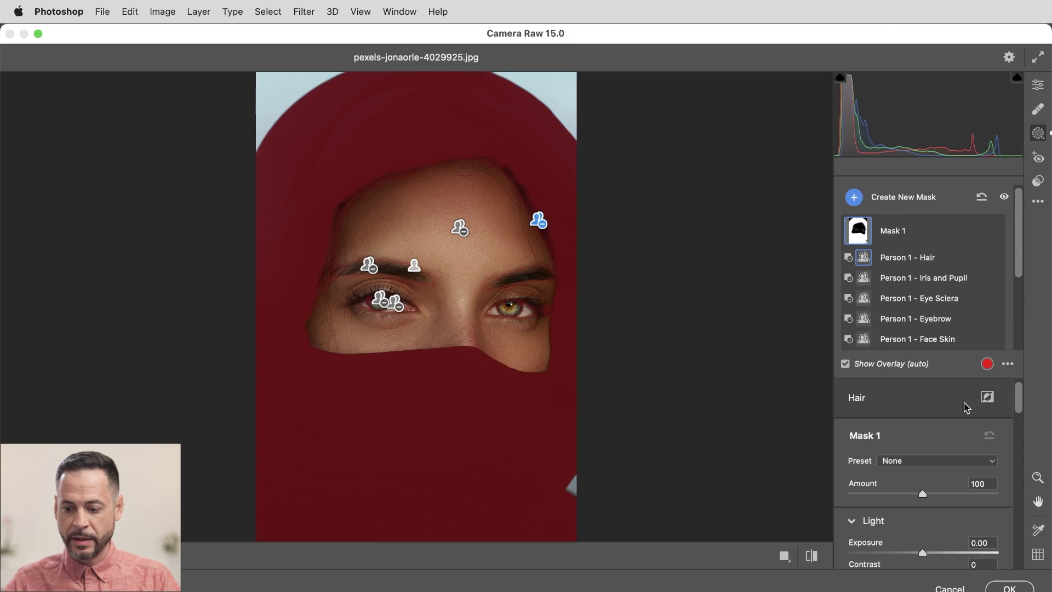
scroll(966, 407, down, 5)
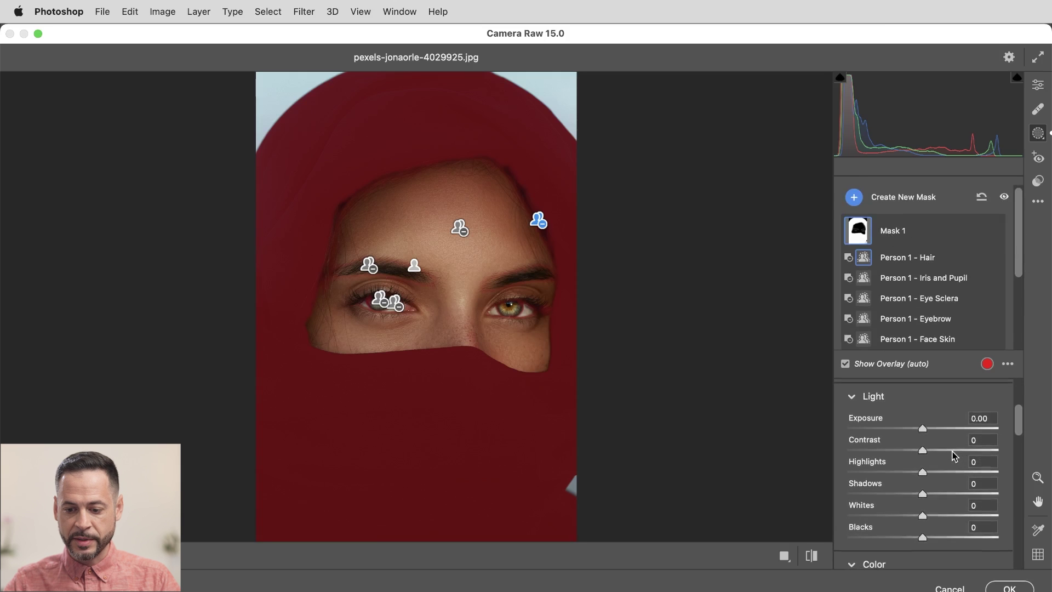
scroll(947, 466, down, 2)
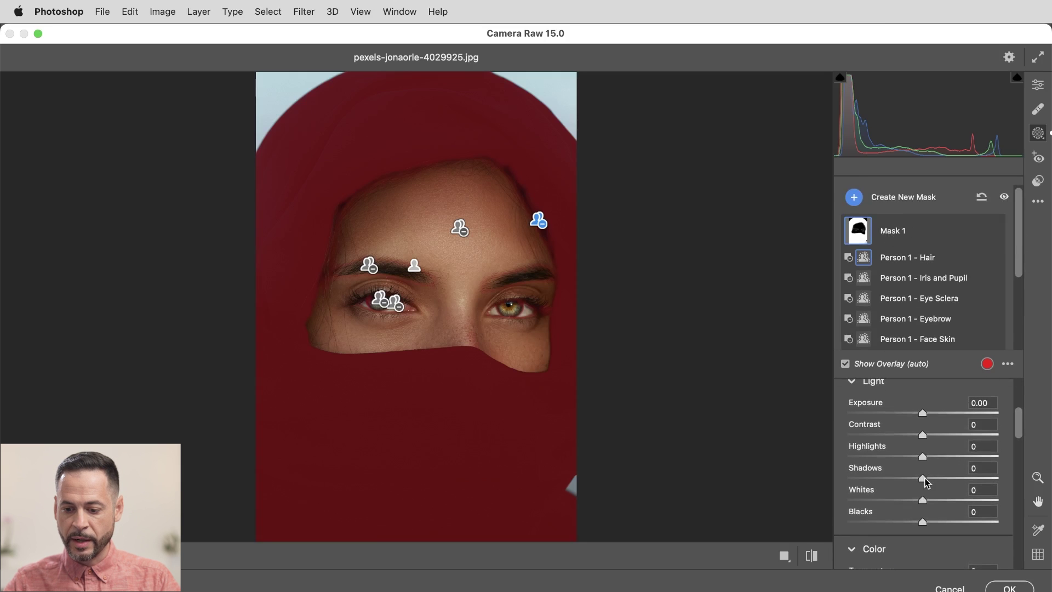
drag(926, 482, 952, 472)
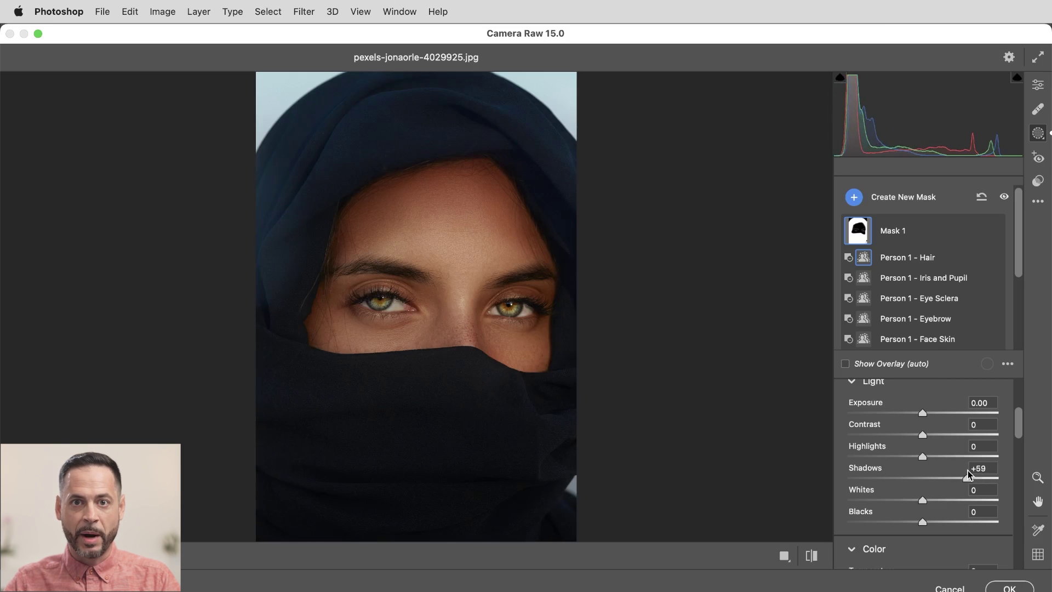
drag(967, 470, 967, 470)
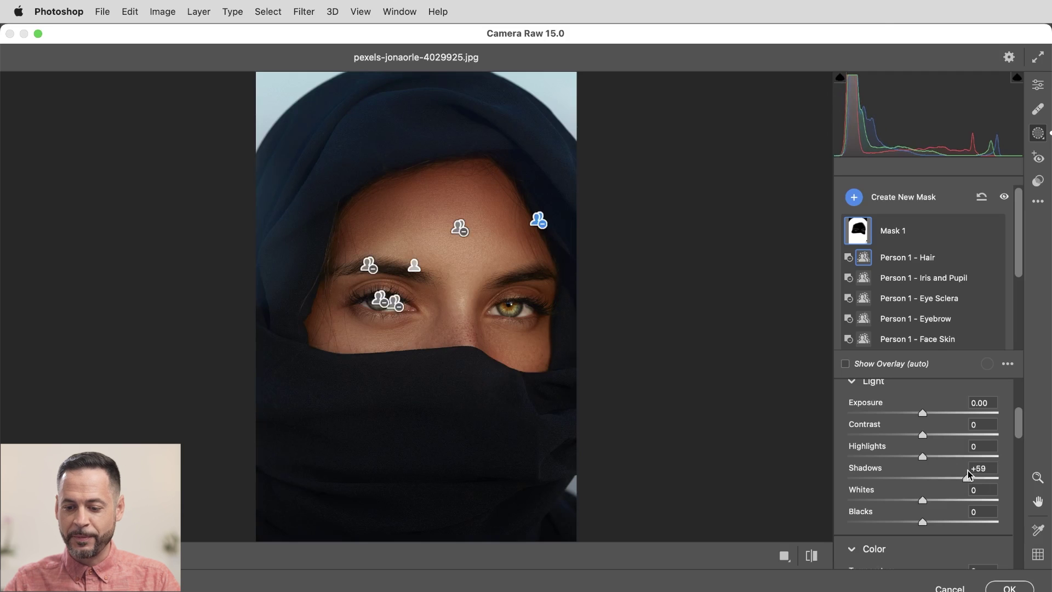
drag(923, 412, 931, 412)
Step: Cool the headscarf to Temperature -40 and hide its edits to compare
scroll(930, 413, down, 4)
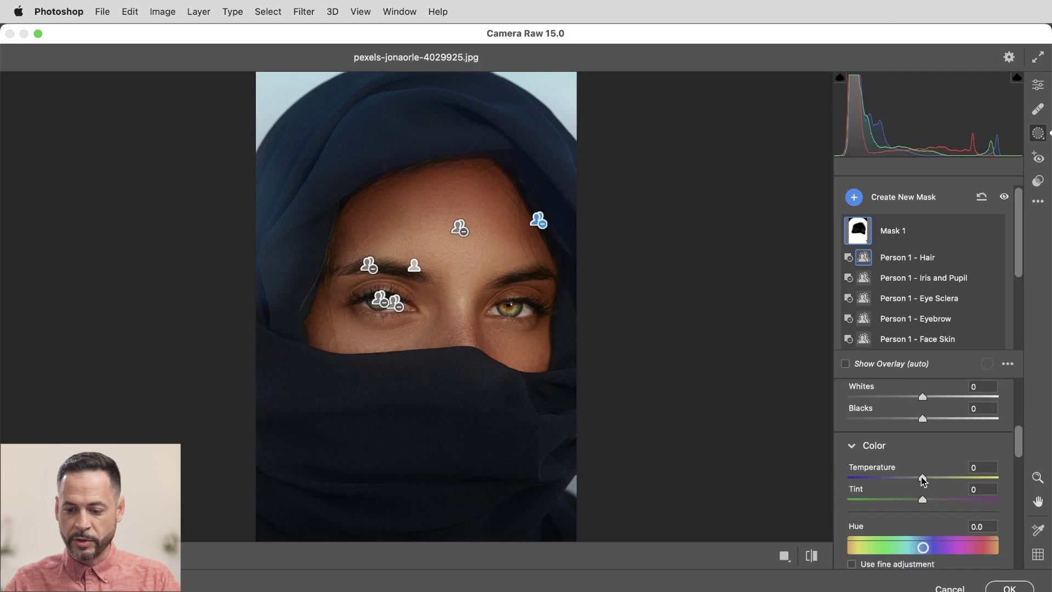
drag(922, 477, 894, 479)
click(993, 230)
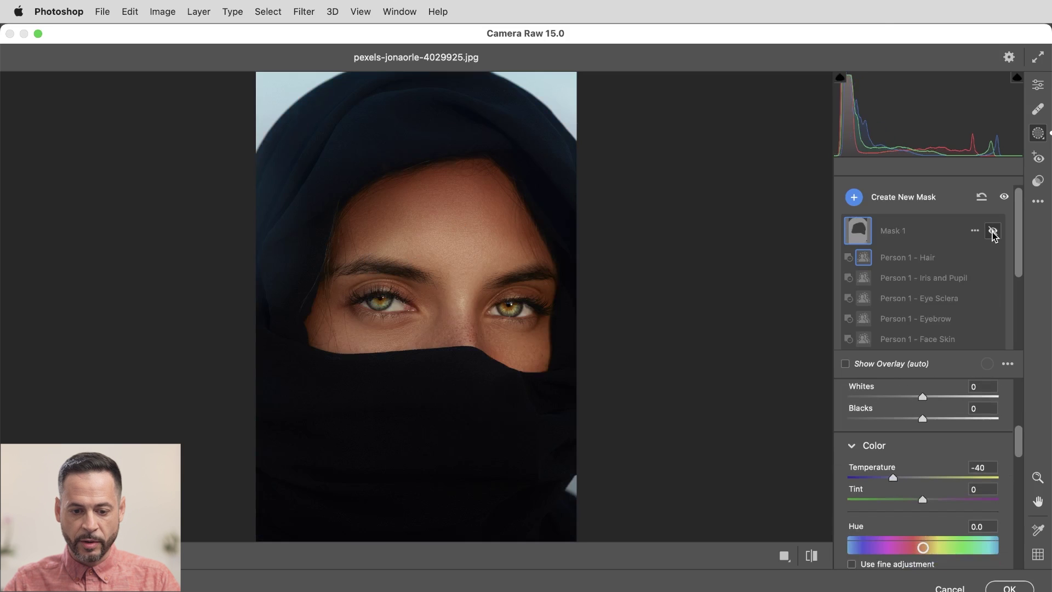
click(992, 231)
click(993, 230)
click(993, 231)
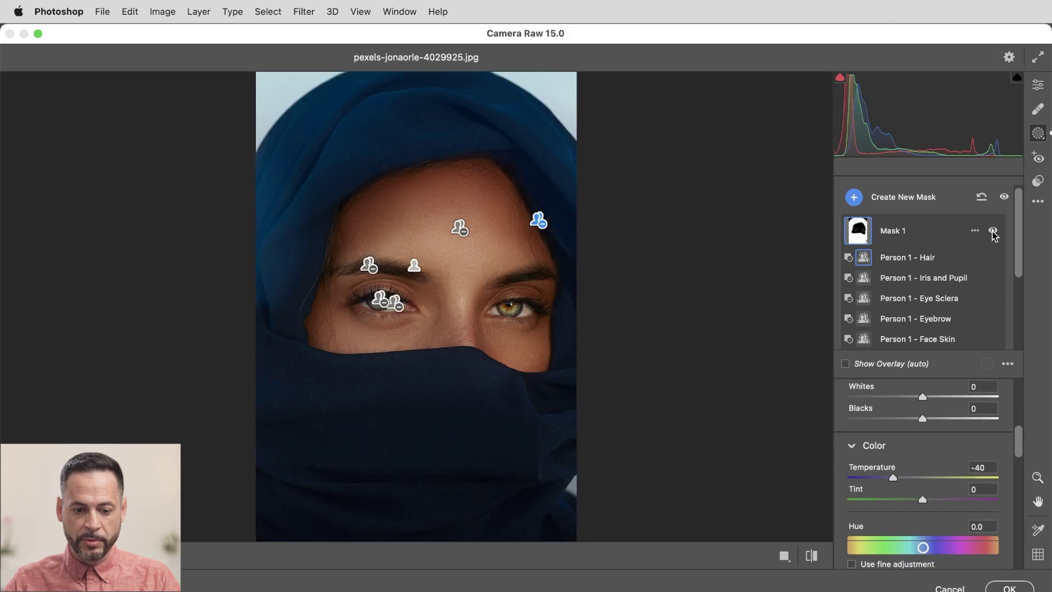
click(993, 230)
click(992, 230)
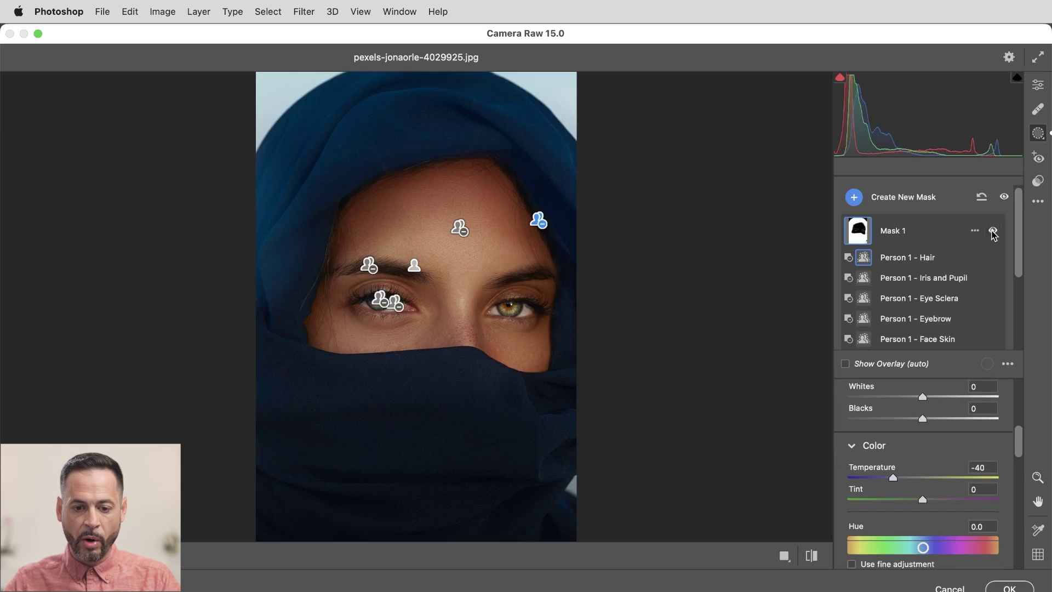
click(992, 231)
click(993, 230)
click(992, 230)
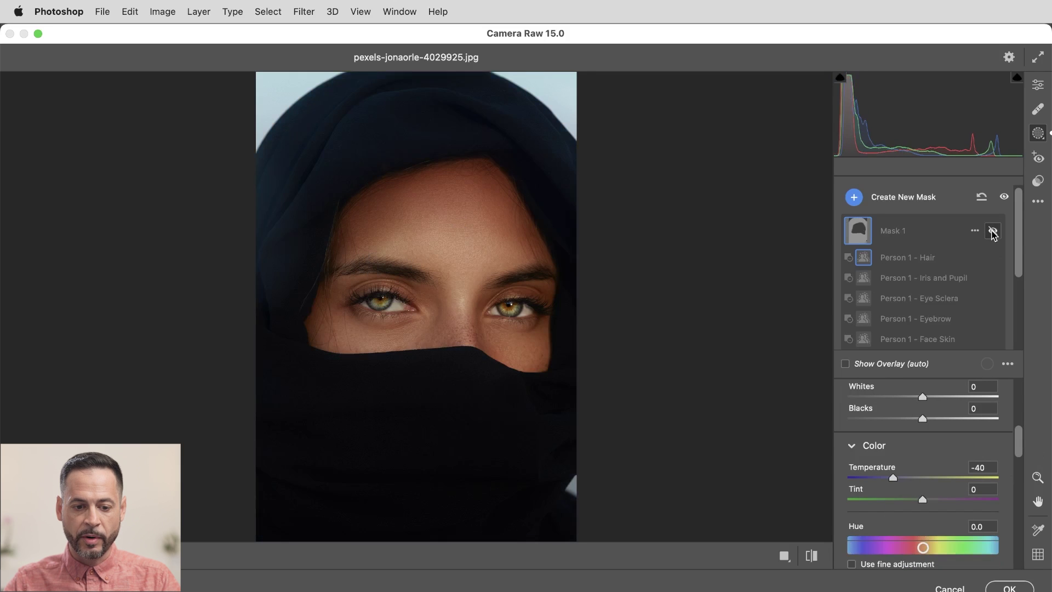
click(992, 231)
click(992, 230)
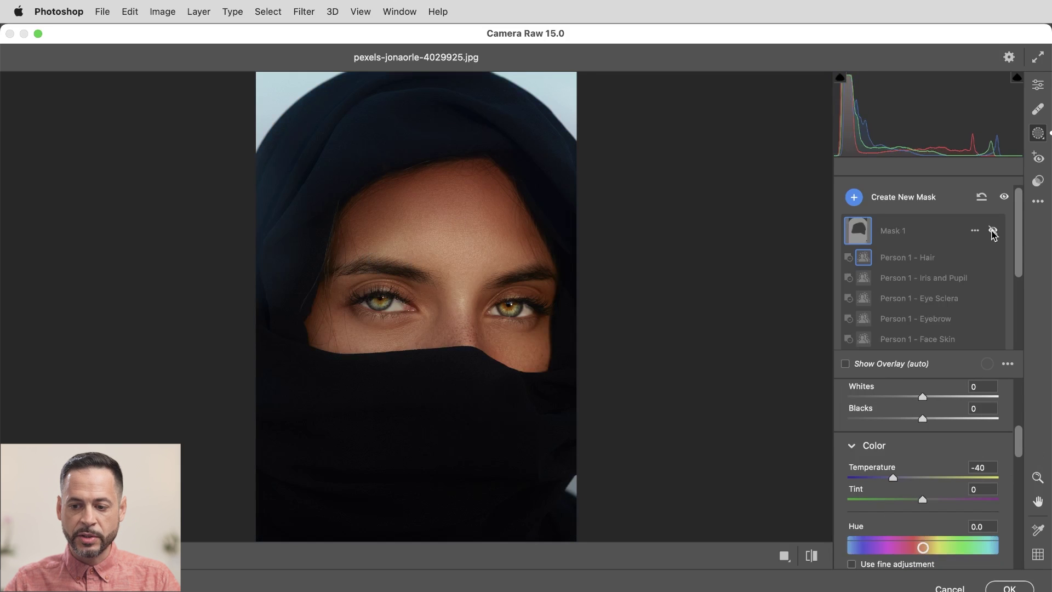
click(993, 230)
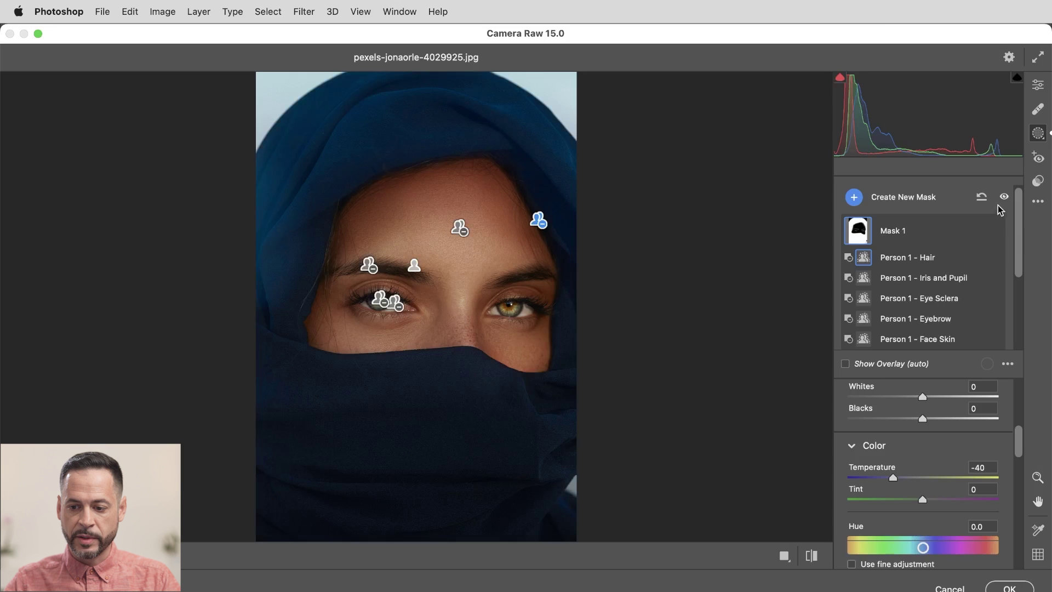
click(1004, 199)
click(1005, 198)
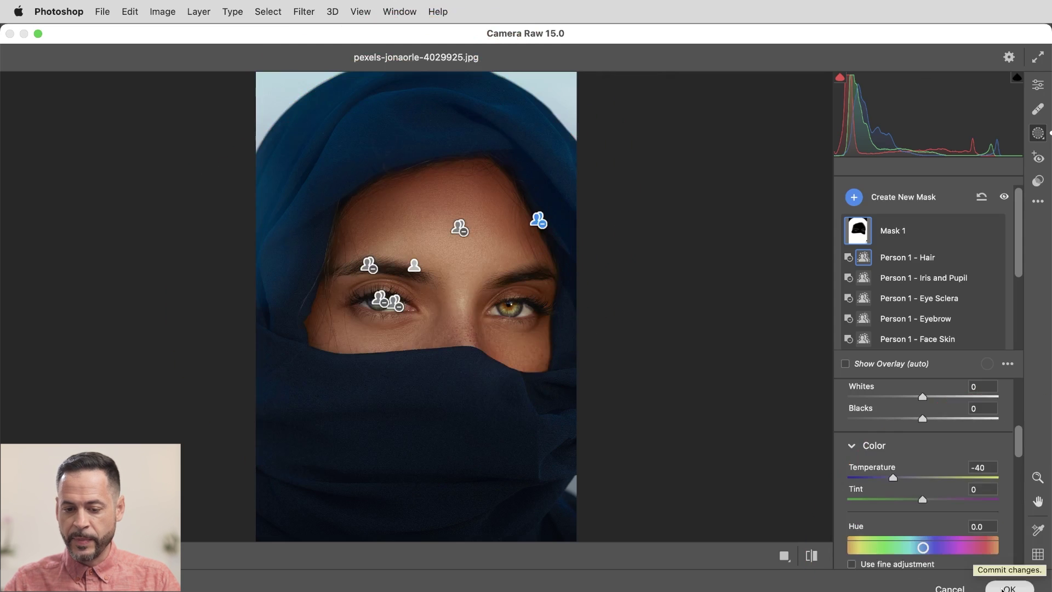
click(1018, 585)
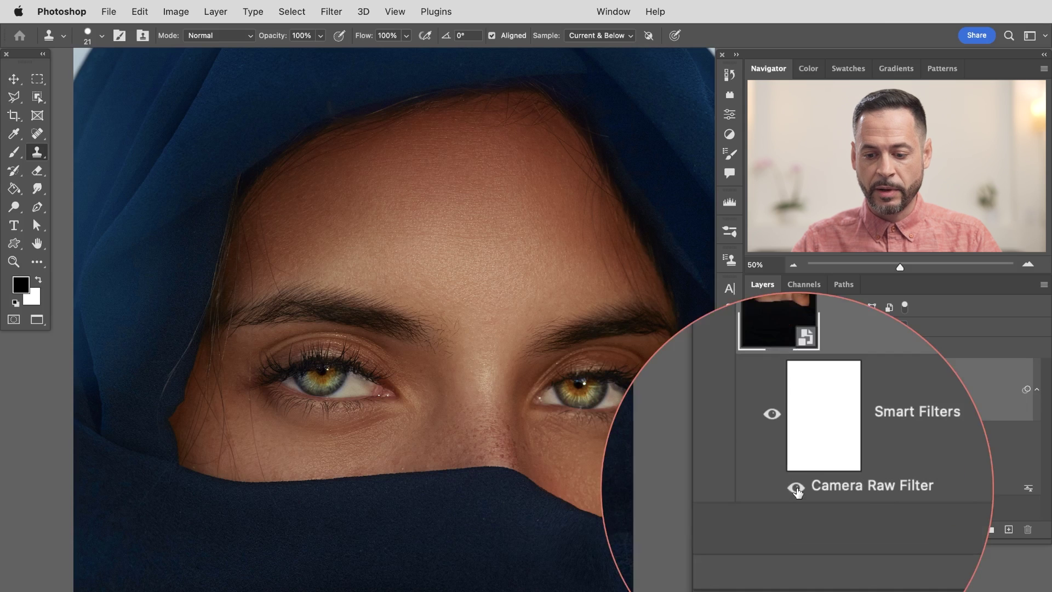
Step: Toggle the Camera Raw Filter on Layer 0 off and on to compare with the original
click(797, 490)
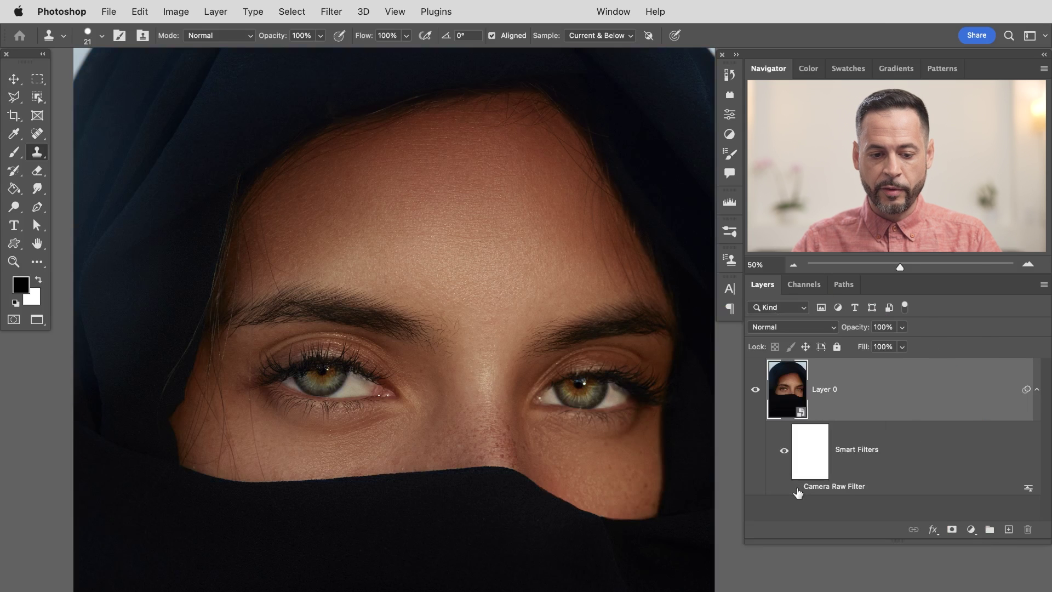
click(797, 488)
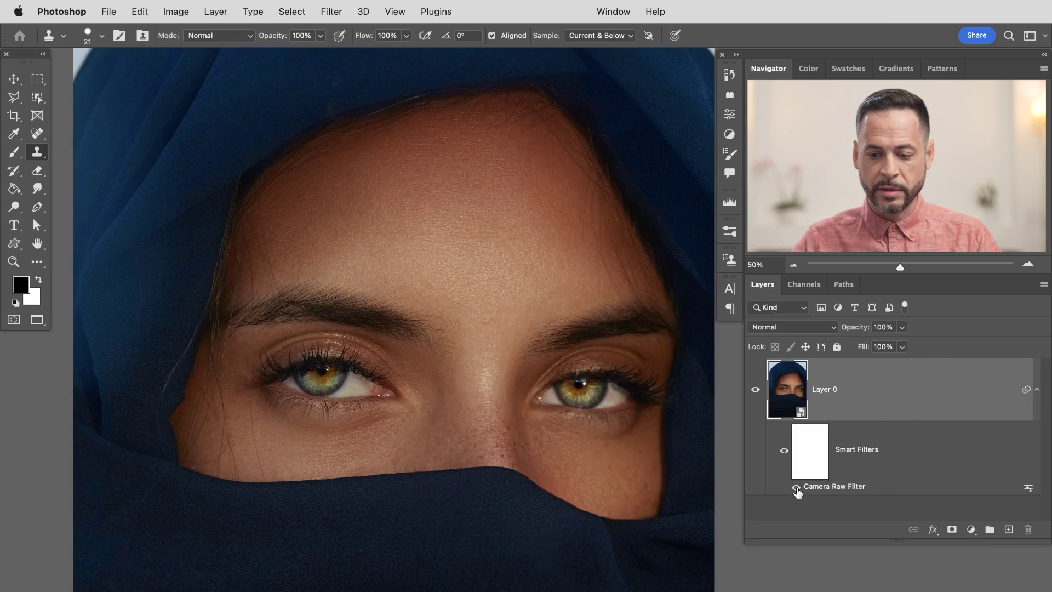
click(797, 488)
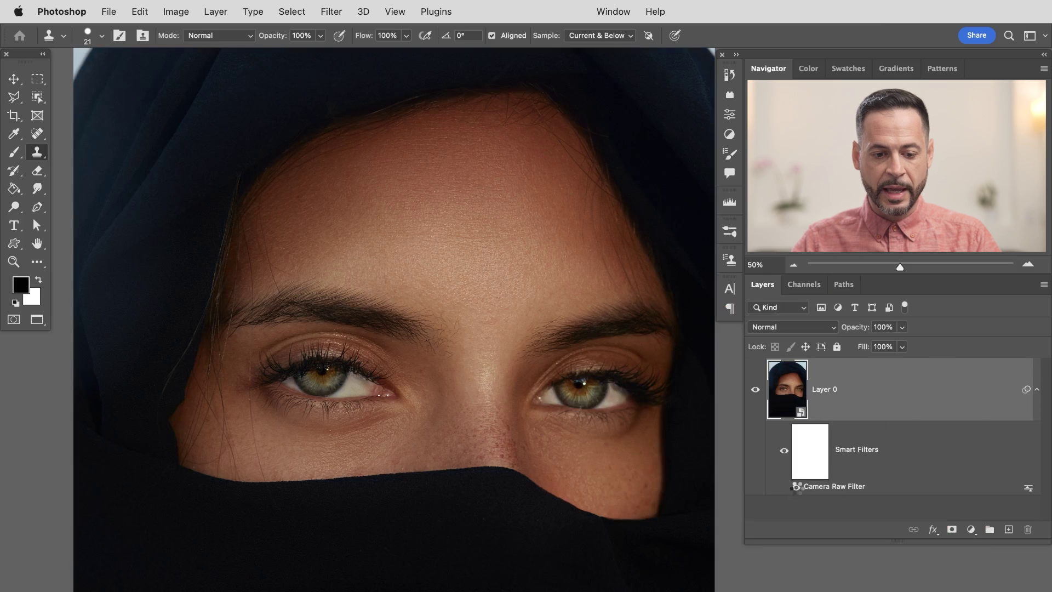
click(797, 488)
click(797, 488)
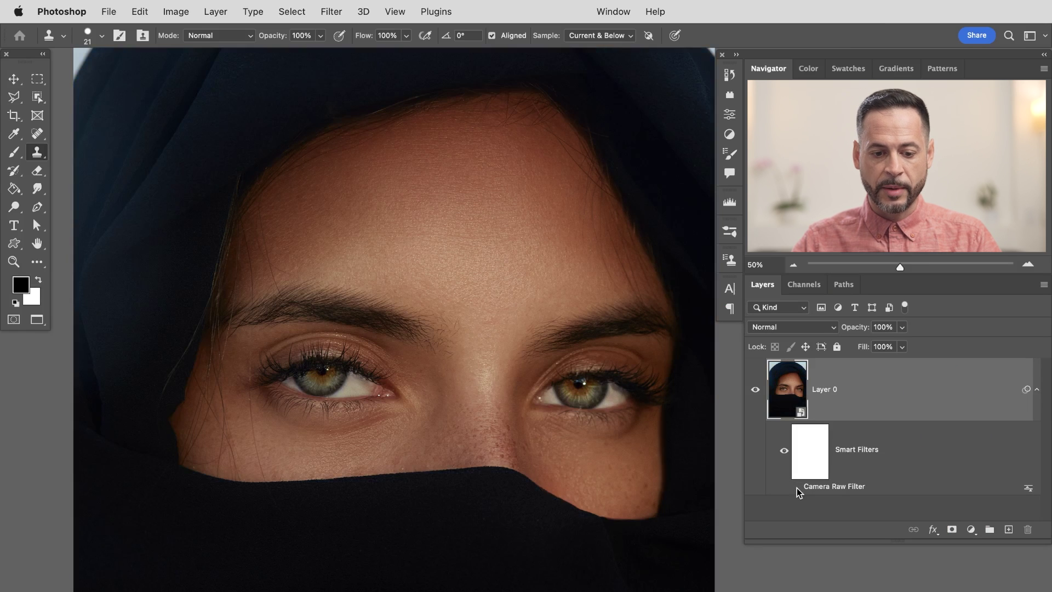
click(797, 488)
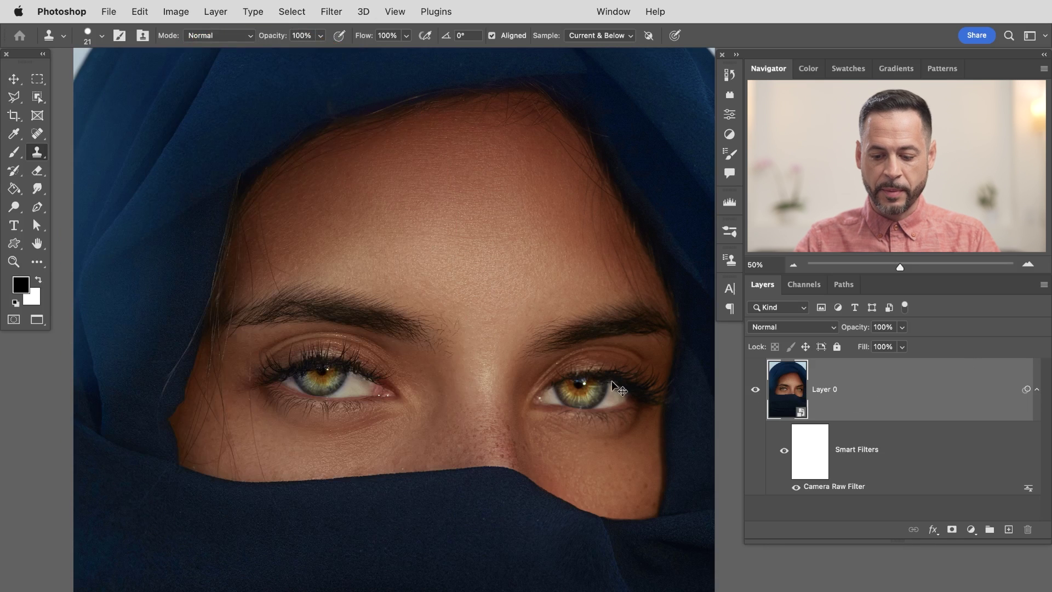
Step: Zoom out to frame the portrait and switch all Smart Filters off and back on
key(super+minus)
drag(570, 465, 535, 404)
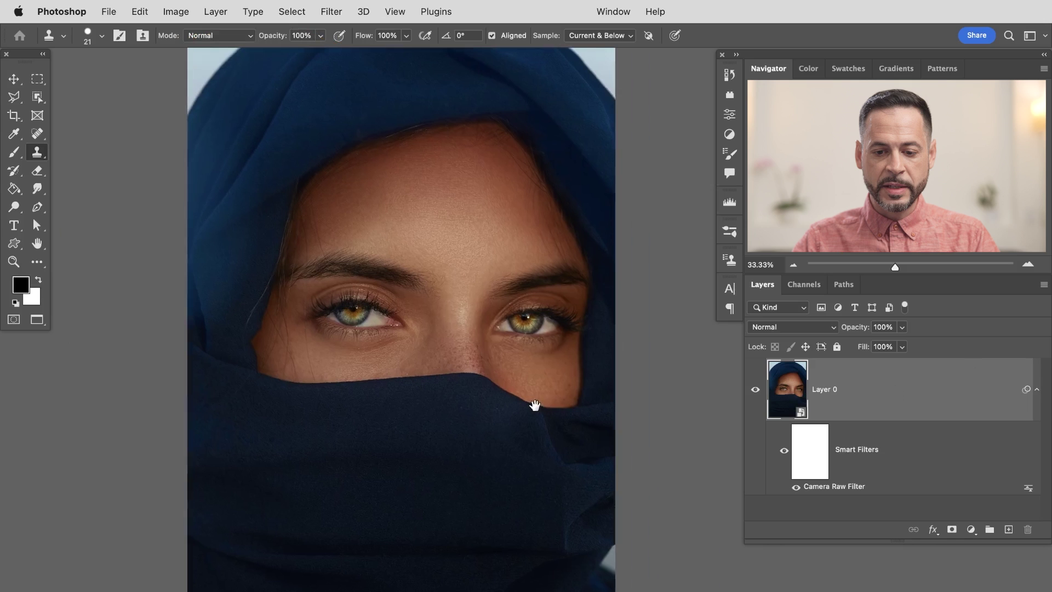
click(784, 451)
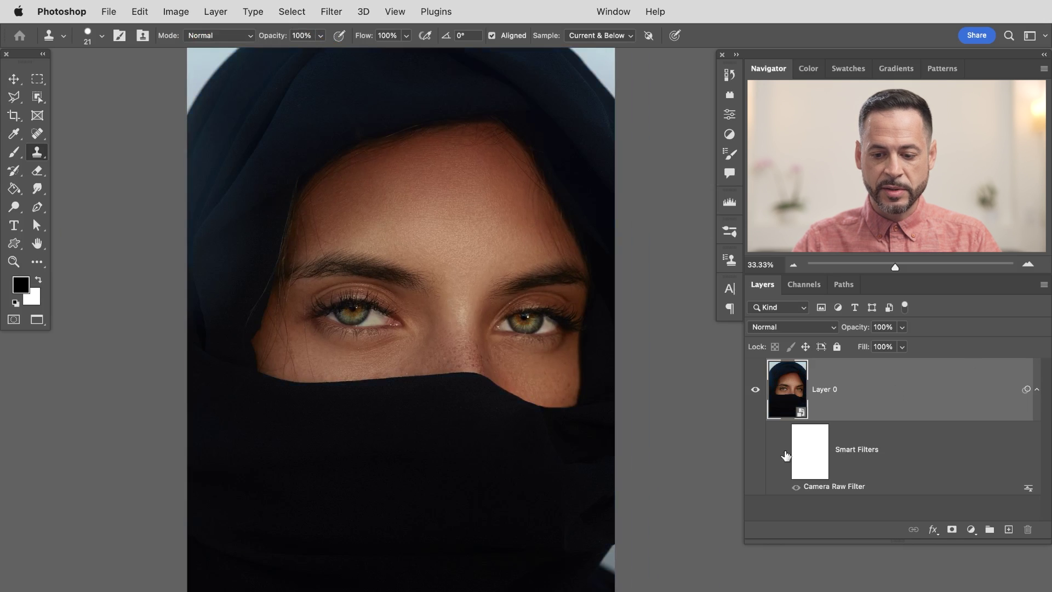
click(785, 453)
scroll(517, 364, up, 2)
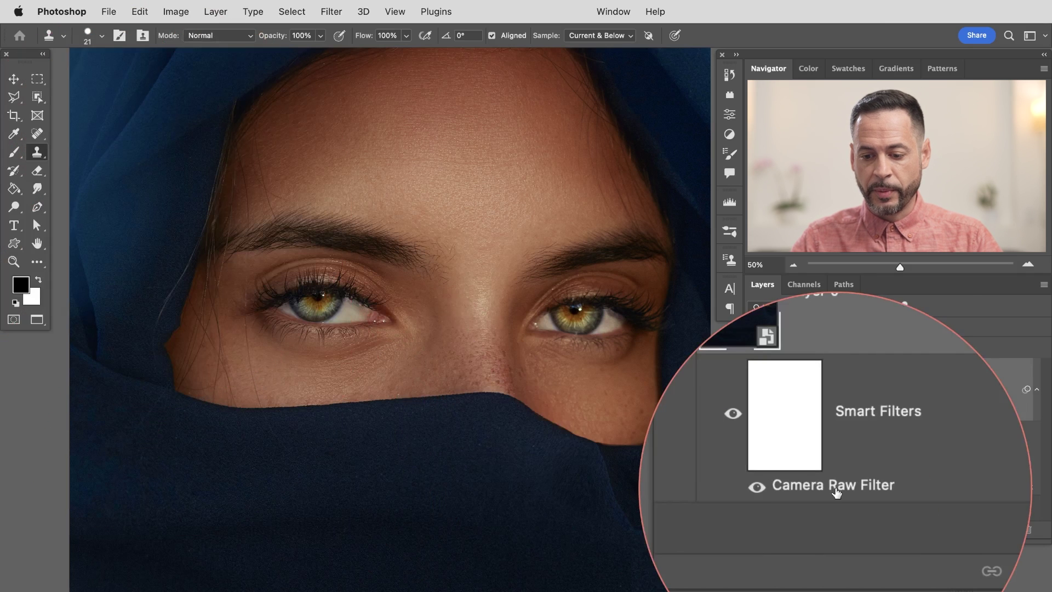
Step: In the reopened Camera Raw filter, give the headscarf mask (Mask 1) Temperature -29 and Tint +39
double_click(836, 488)
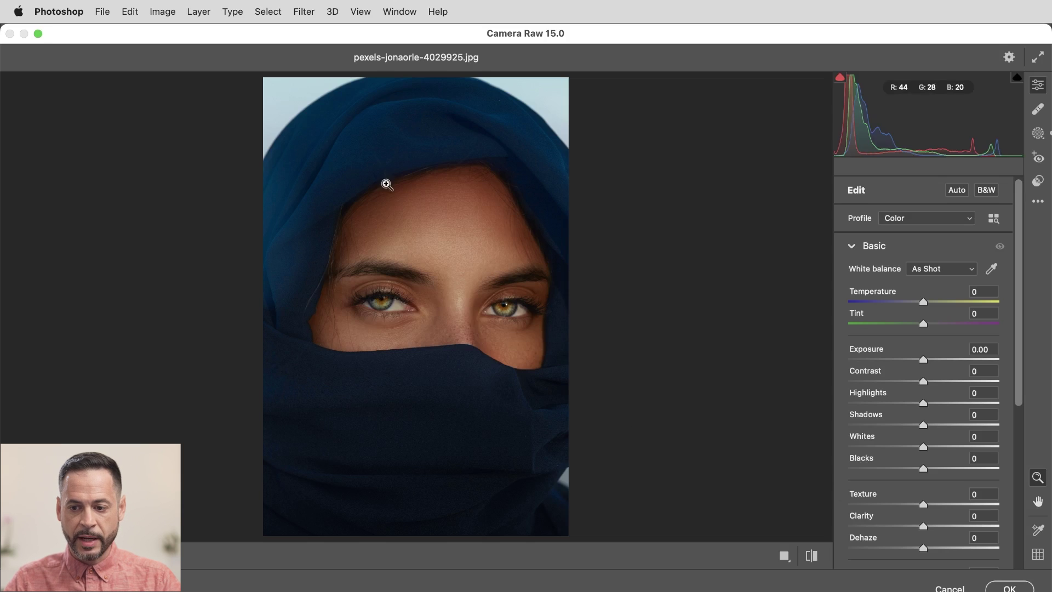
click(1039, 137)
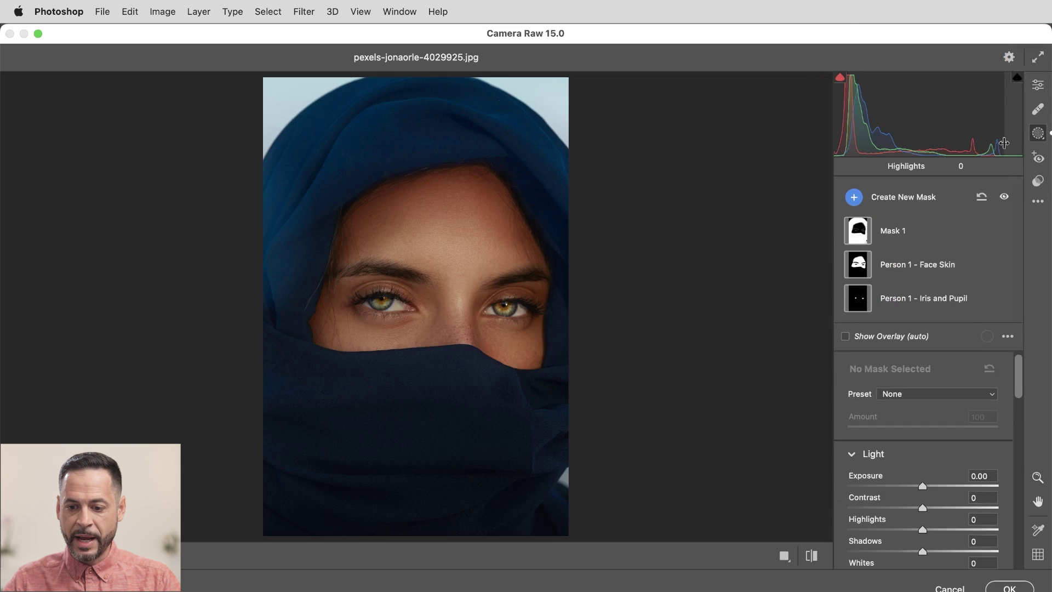
click(918, 234)
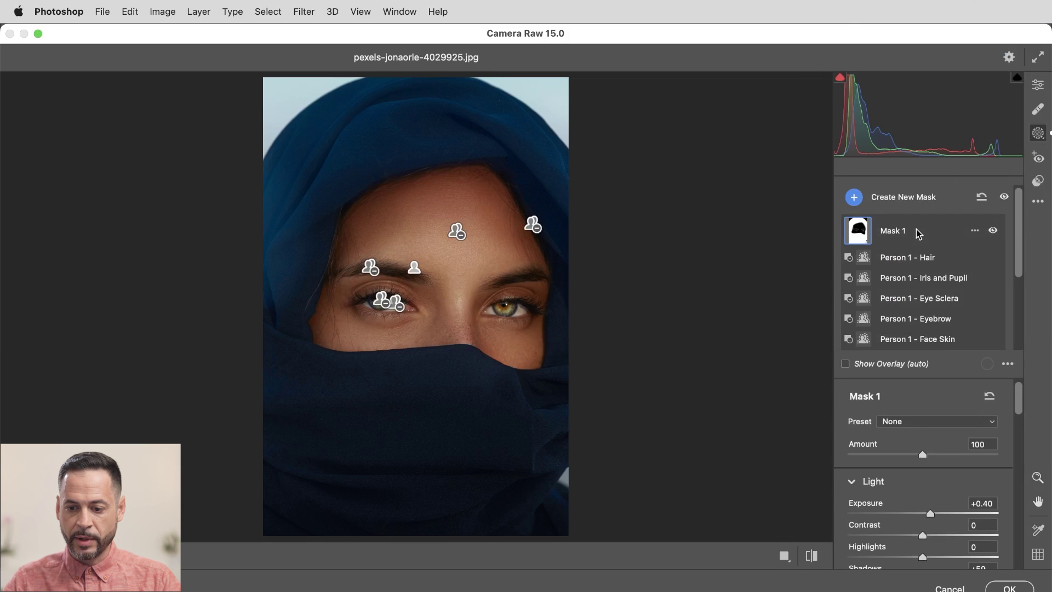
scroll(918, 320, down, 2)
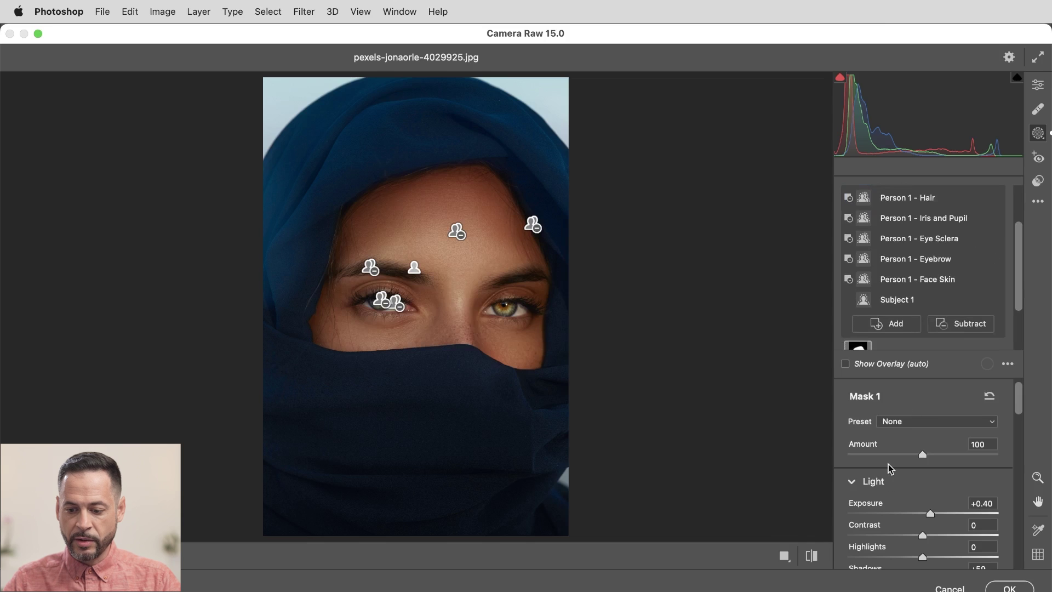
scroll(889, 469, down, 5)
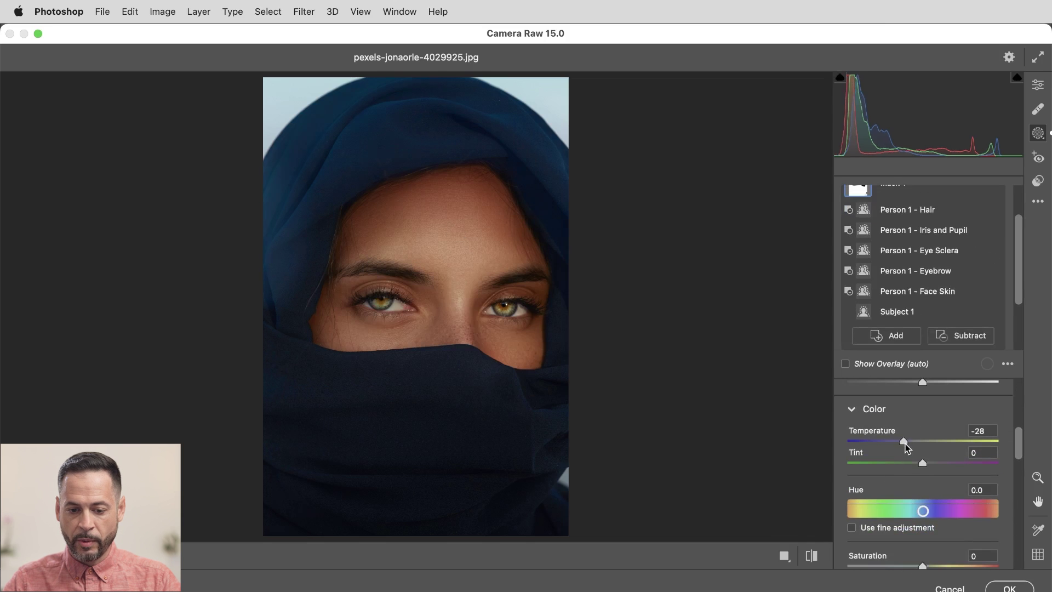
drag(904, 447, 877, 440)
drag(924, 465, 952, 452)
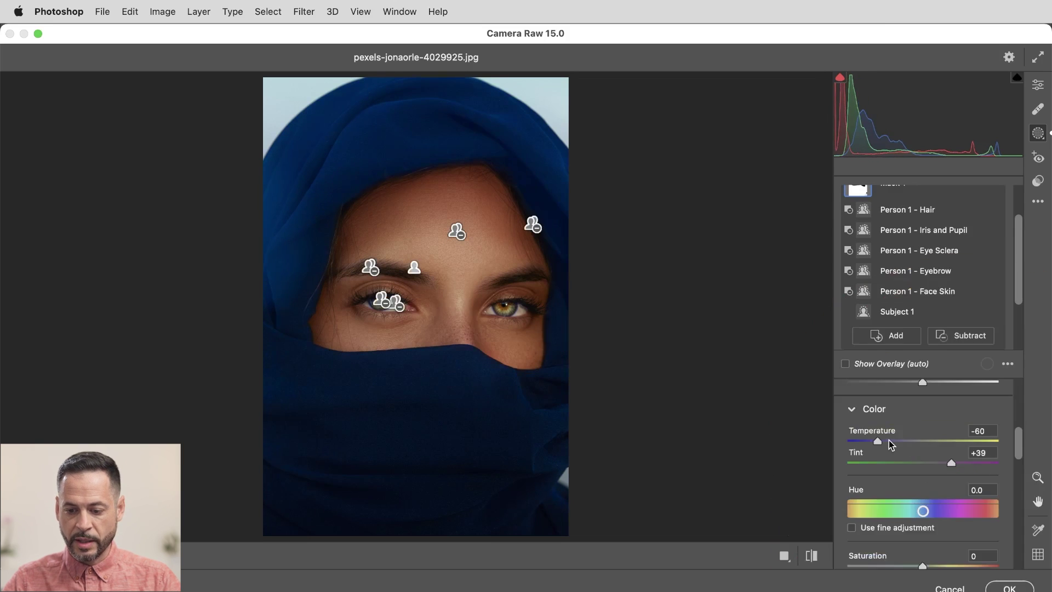
drag(888, 441, 900, 439)
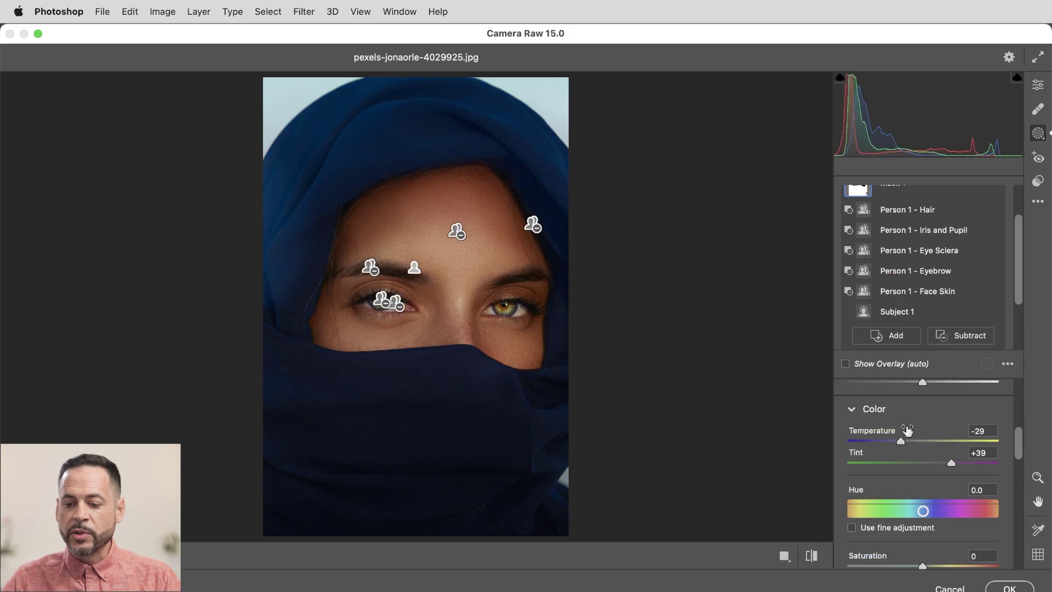
Step: Raise the Person 1 Face Skin mask's exposure to +0.15 and commit the filter to Layer 0
scroll(898, 316, up, 2)
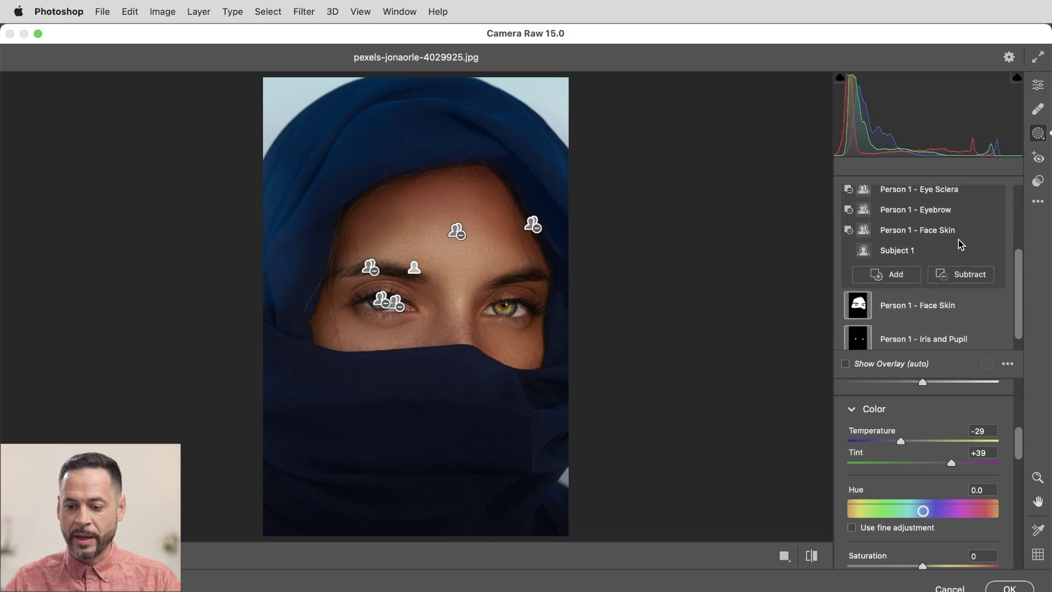
click(925, 304)
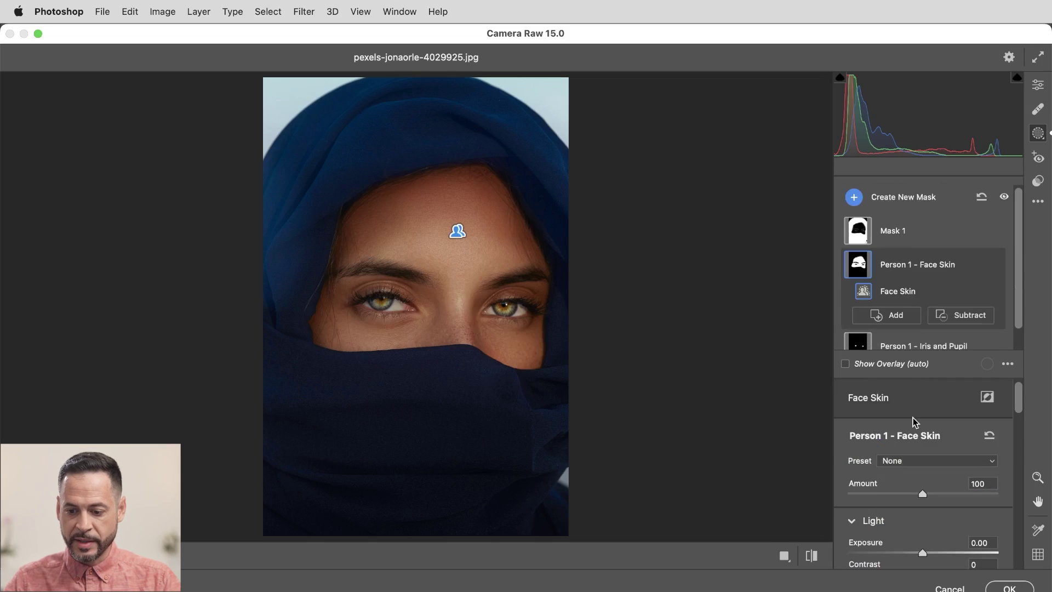
scroll(898, 457, down, 2)
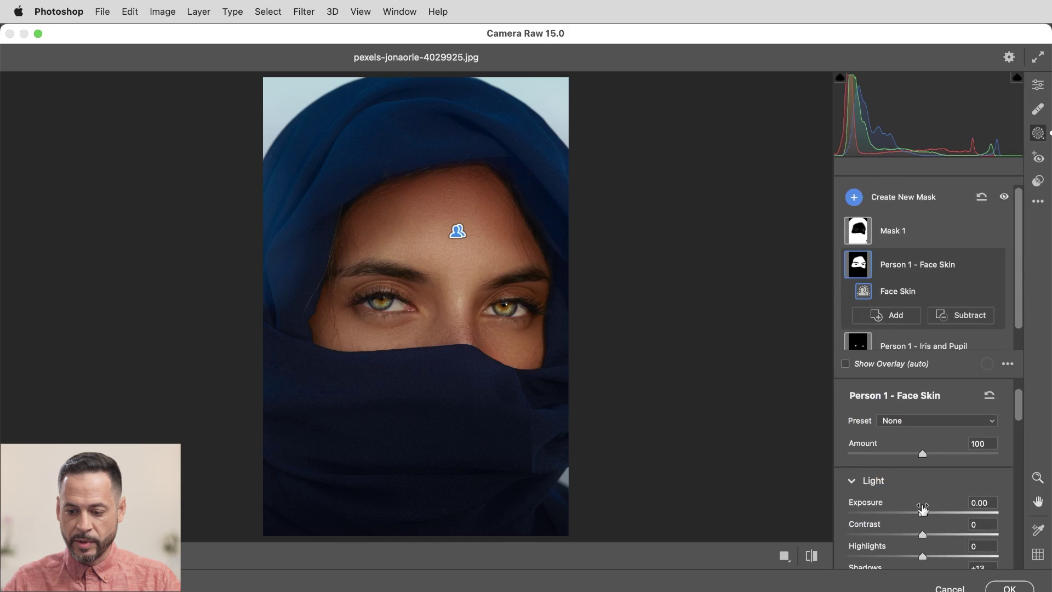
drag(924, 511, 932, 549)
scroll(927, 515, down, 1)
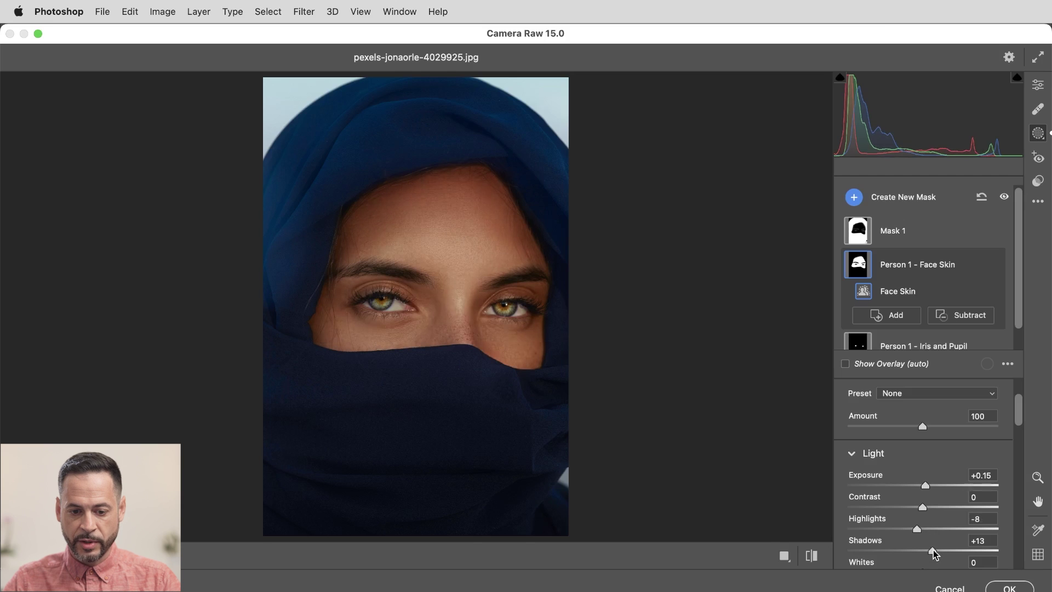
click(1009, 587)
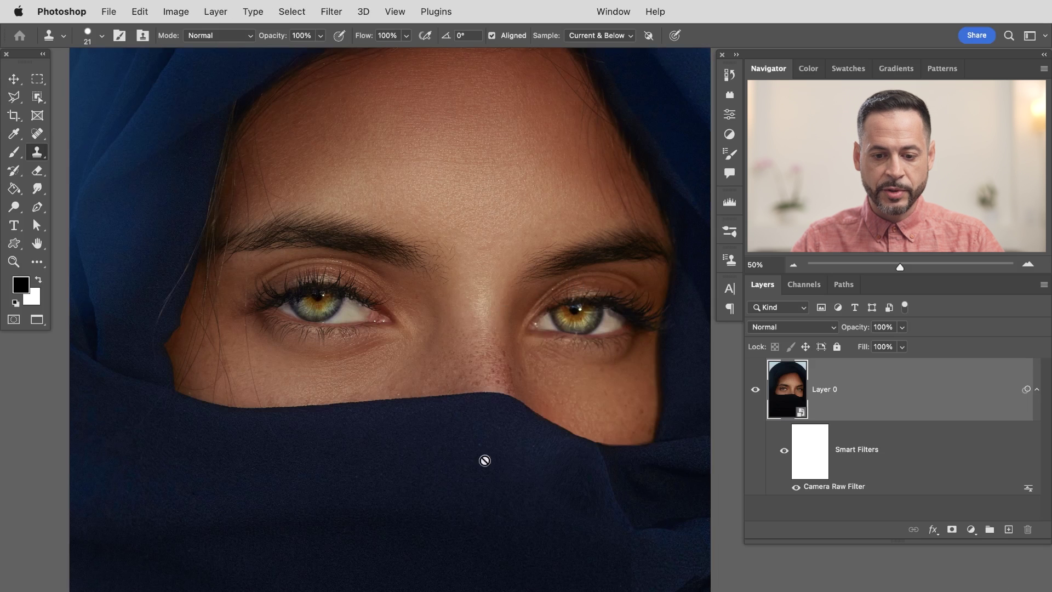